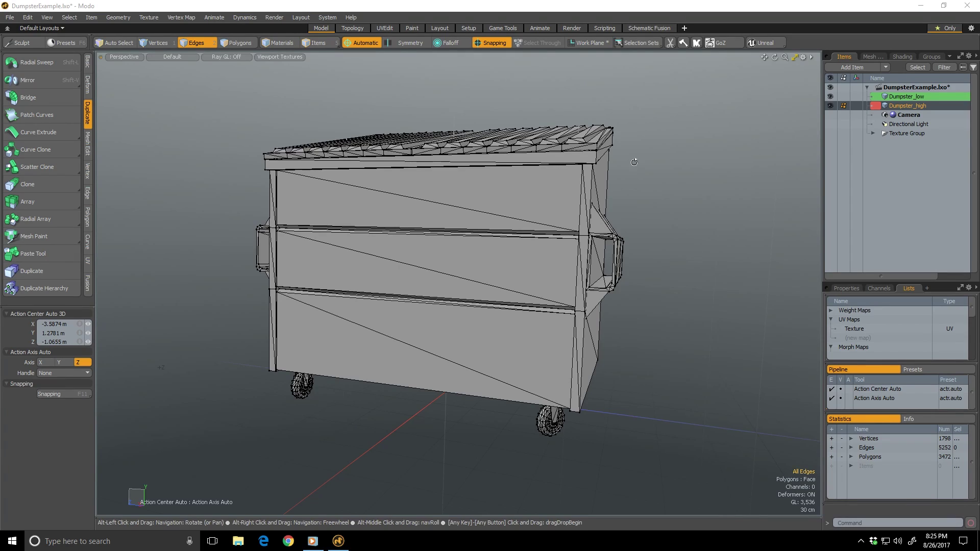
- Examine the dumpster mesh from several angles, including the lid corner and the side fork bracket up close
{"action": "left_click_drag", "start_coordinate": [582, 217], "coordinate": [770, 243], "text": "alt"}
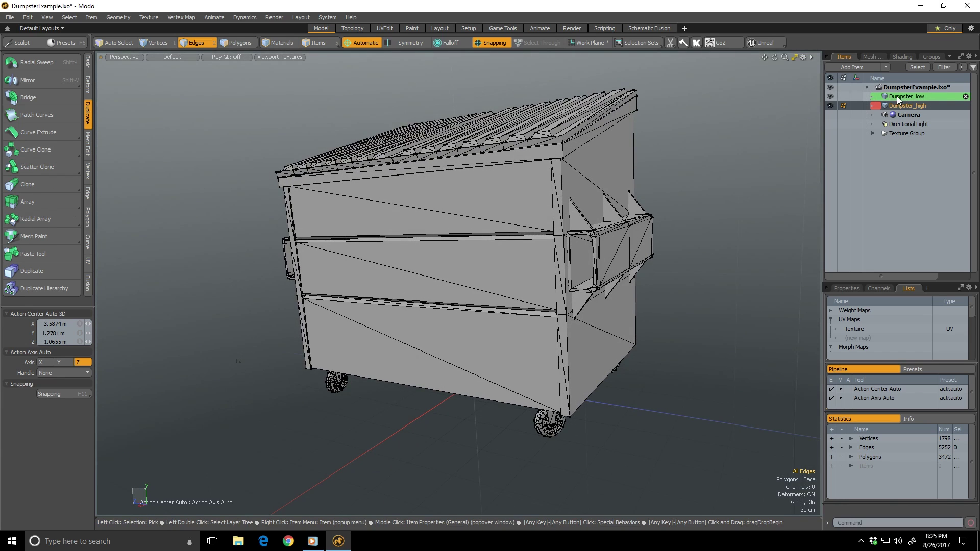
{"action": "mouse_move", "coordinate": [570, 209]}
{"action": "left_mouse_down", "text": "alt"}
{"action": "mouse_move", "coordinate": [606, 253]}
{"action": "mouse_move", "coordinate": [531, 212]}
{"action": "mouse_move", "coordinate": [574, 192]}
{"action": "left_mouse_up", "text": "alt"}
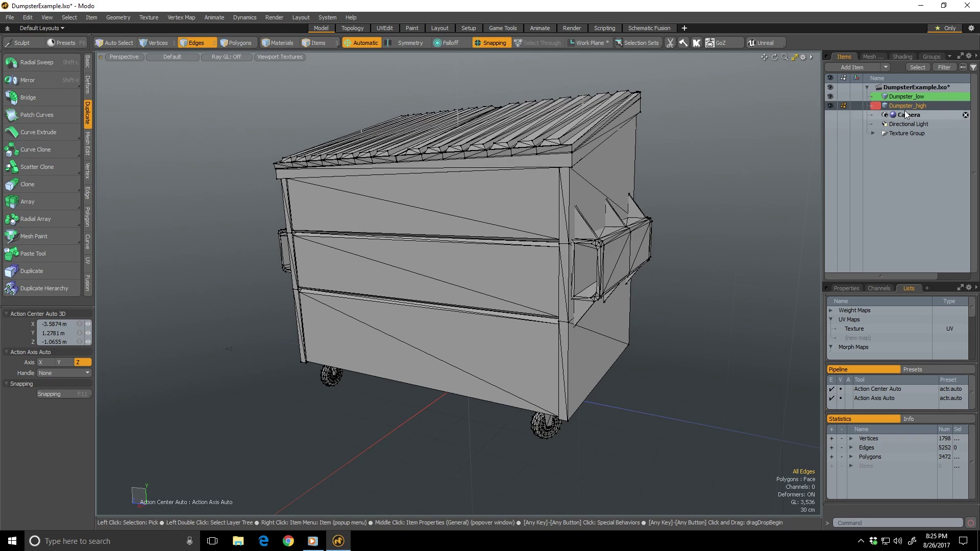
{"action": "left_click_drag", "start_coordinate": [686, 200], "coordinate": [738, 169], "text": "alt"}
{"action": "scroll", "coordinate": [721, 167], "scroll_direction": "up", "scroll_amount": 3}
{"action": "scroll", "coordinate": [722, 168], "scroll_direction": "down", "scroll_amount": 3}
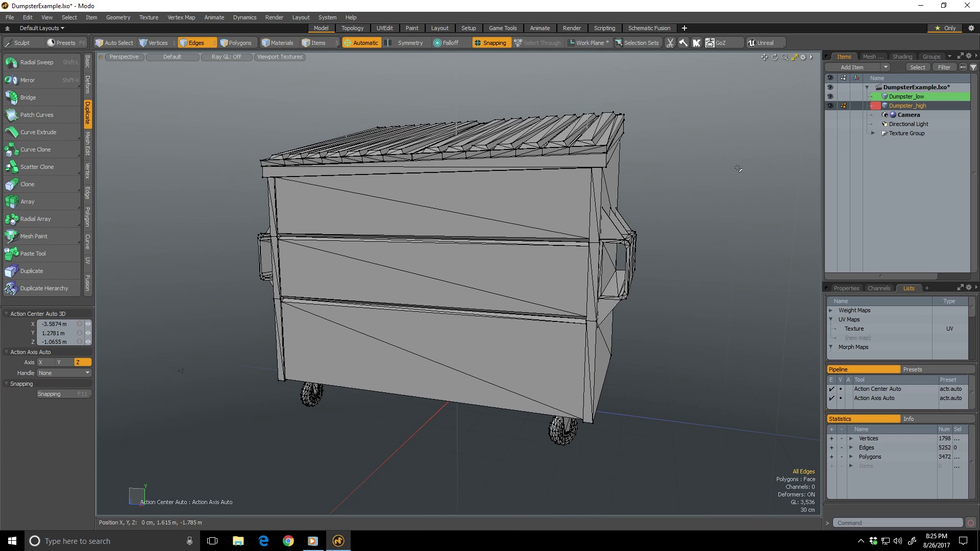
{"action": "left_click_drag", "start_coordinate": [738, 168], "coordinate": [704, 183], "text": "alt"}
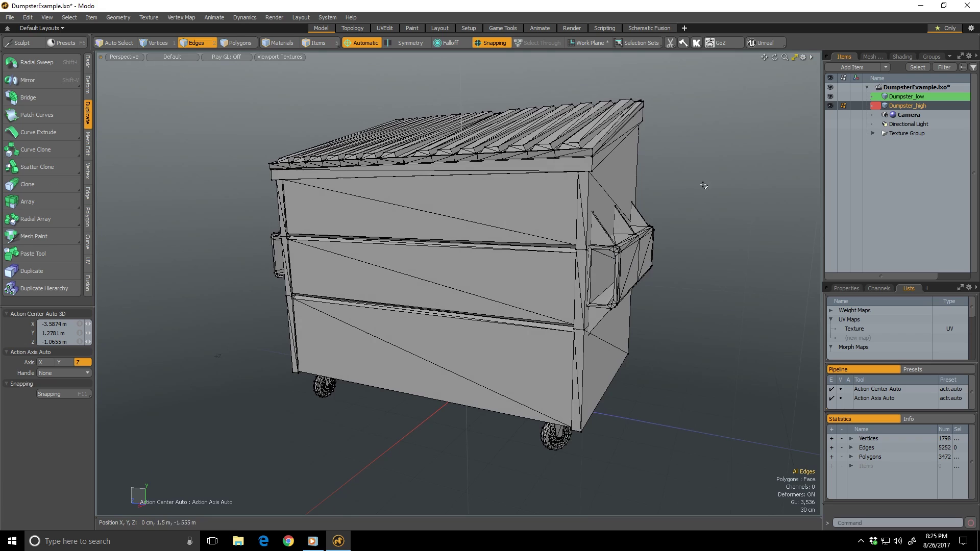
{"action": "scroll", "coordinate": [607, 152], "scroll_direction": "up", "scroll_amount": 5}
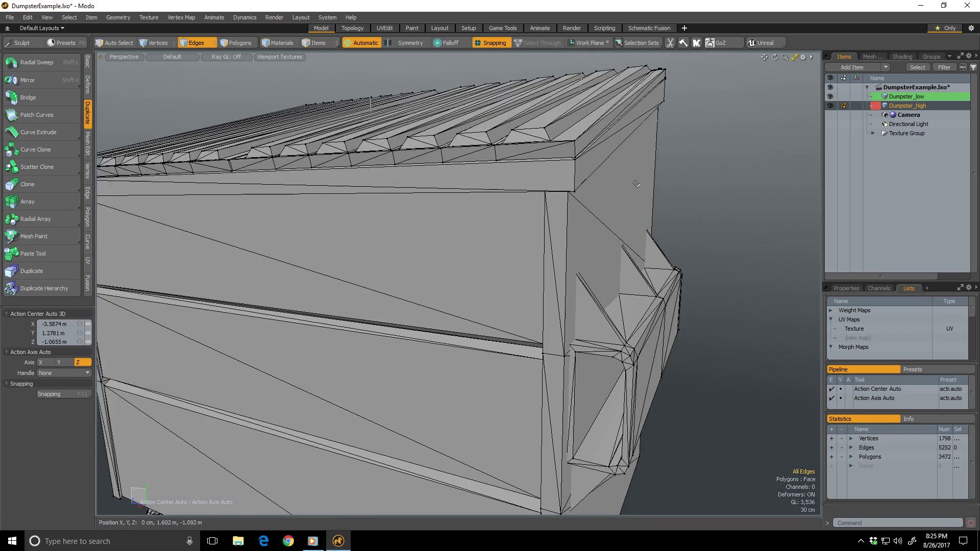
- Inspect the edges of the dumpster's fork bracket and gussets up close in a temporary preview render
{"action": "key", "text": "F8"}
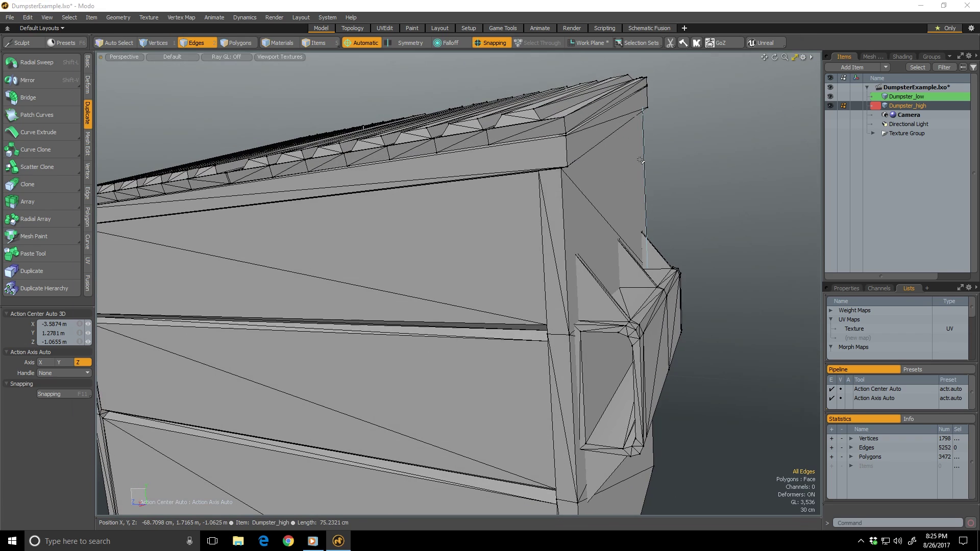
{"action": "left_click", "coordinate": [441, 241]}
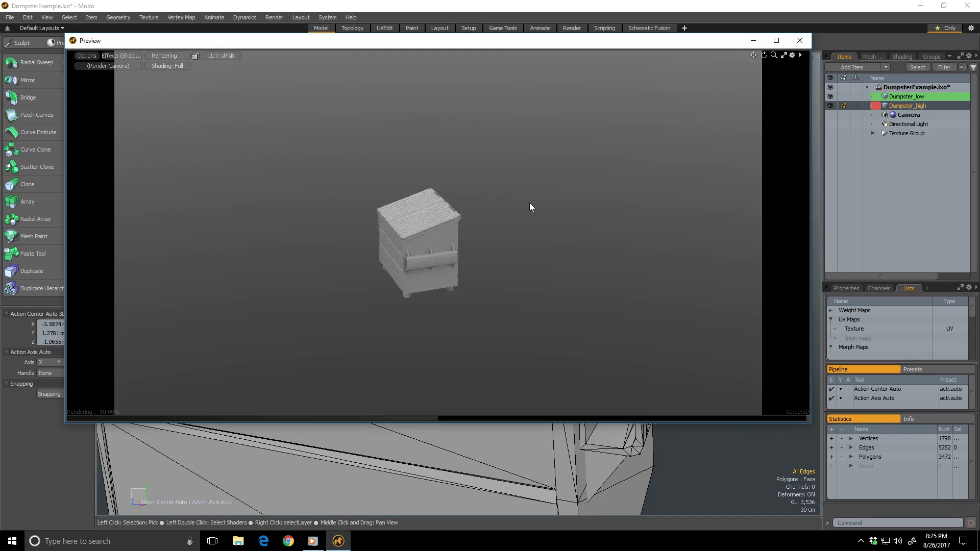
{"action": "left_click_drag", "start_coordinate": [416, 250], "coordinate": [472, 270], "text": "alt"}
{"action": "scroll", "coordinate": [657, 184], "scroll_direction": "up", "scroll_amount": 3, "text": "alt"}
{"action": "scroll", "coordinate": [458, 269], "scroll_direction": "up", "scroll_amount": 3}
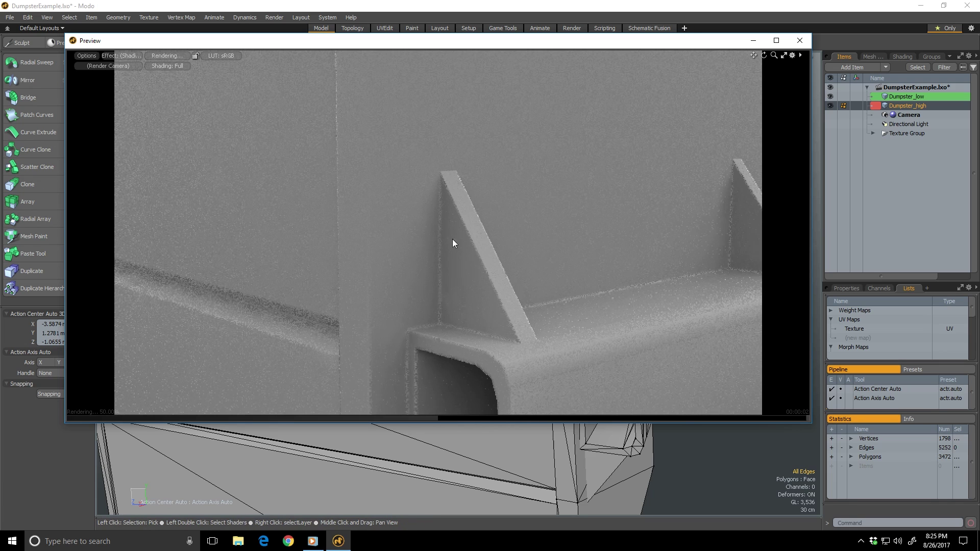
{"action": "scroll", "coordinate": [531, 308], "scroll_direction": "down", "scroll_amount": 5}
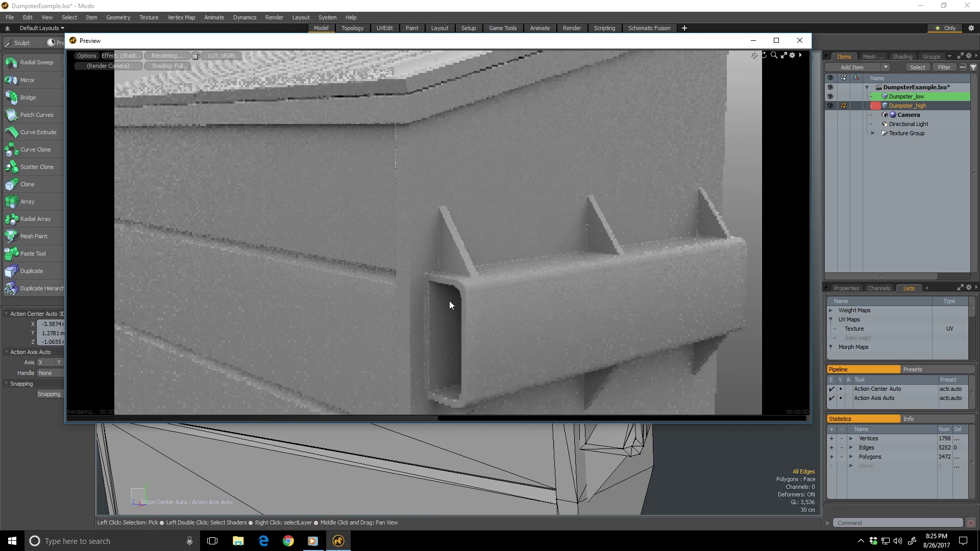
{"action": "left_click", "coordinate": [799, 43]}
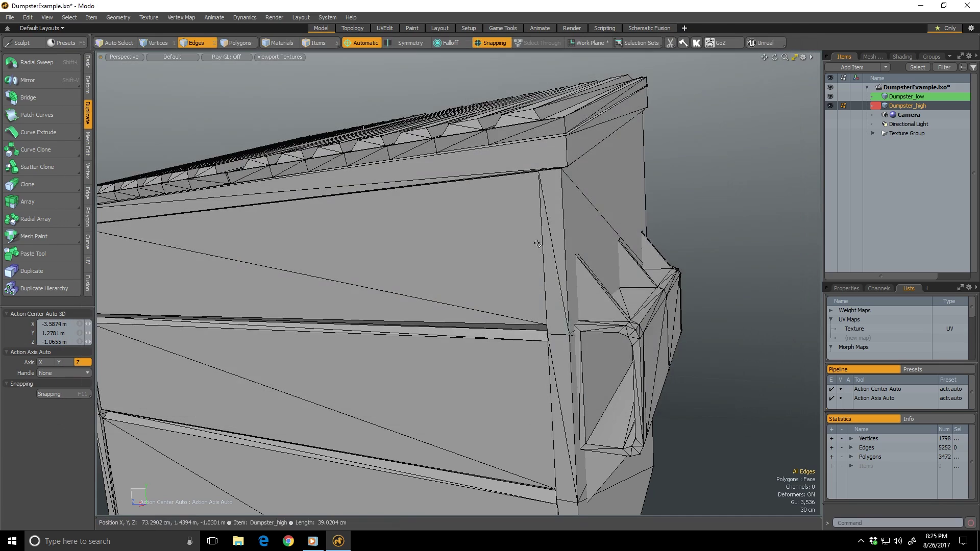
- Select the Dumpster_low mesh and inspect its Dumpster UV map in the UV editing layout
{"action": "scroll", "coordinate": [719, 178], "scroll_direction": "down", "scroll_amount": 3}
{"action": "scroll", "coordinate": [718, 177], "scroll_direction": "down", "scroll_amount": 2}
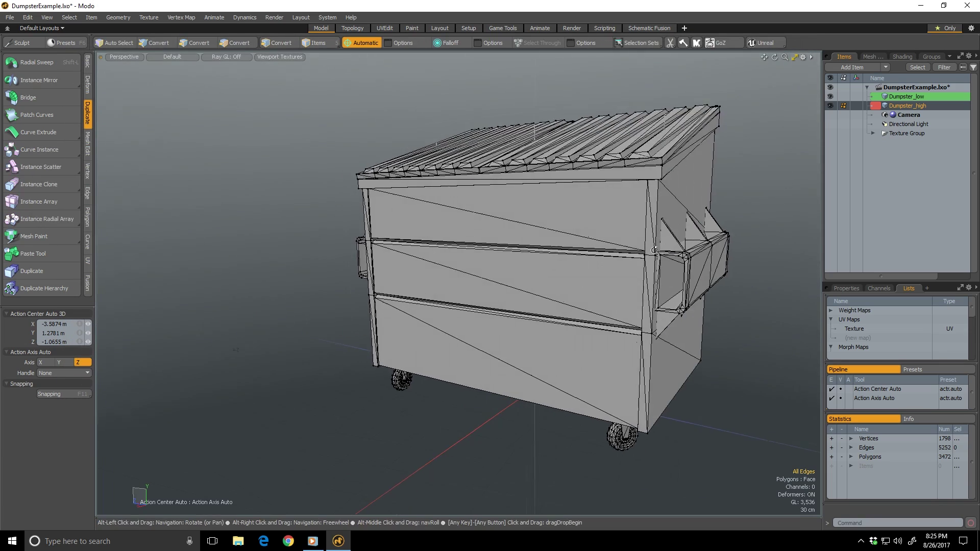
{"action": "left_click", "coordinate": [898, 96]}
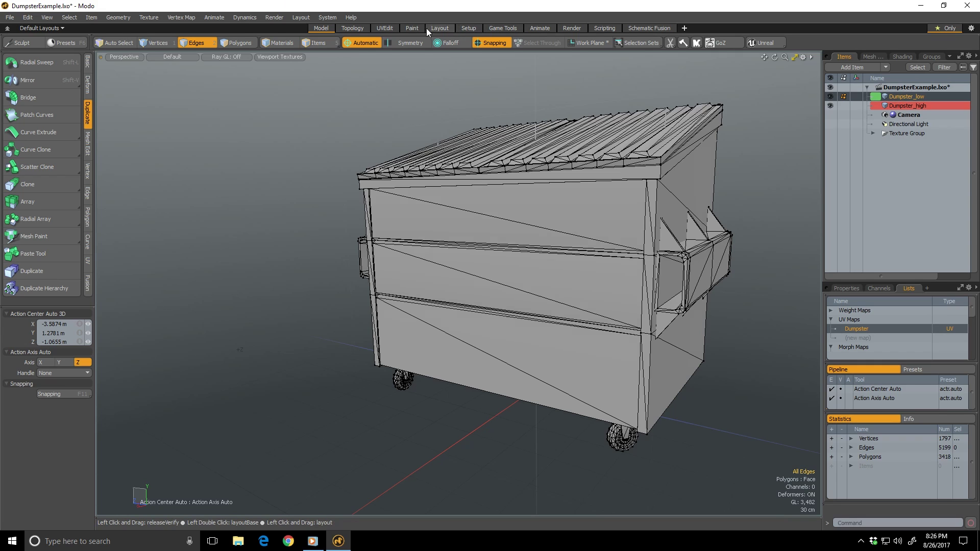
{"action": "left_click", "coordinate": [386, 28]}
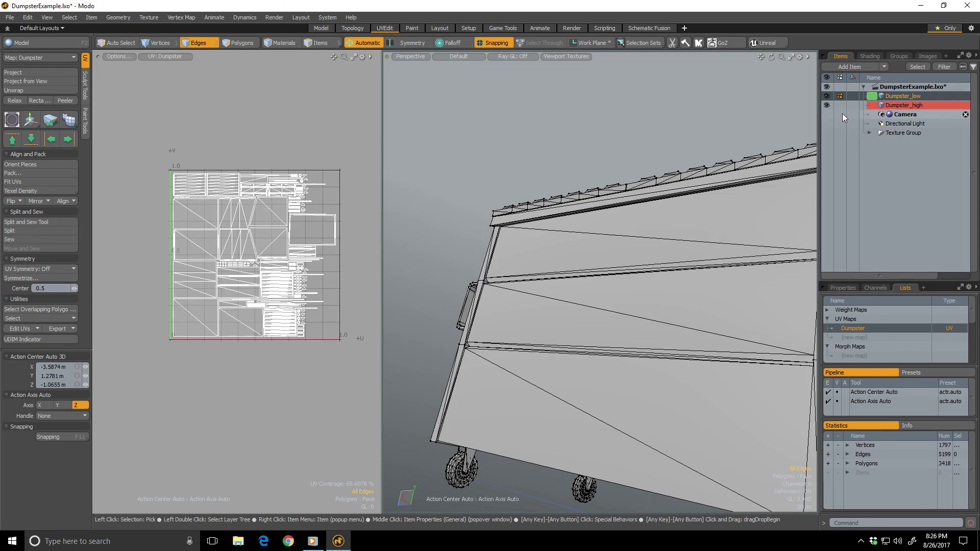
{"action": "scroll", "coordinate": [265, 232], "scroll_direction": "down", "scroll_amount": 3}
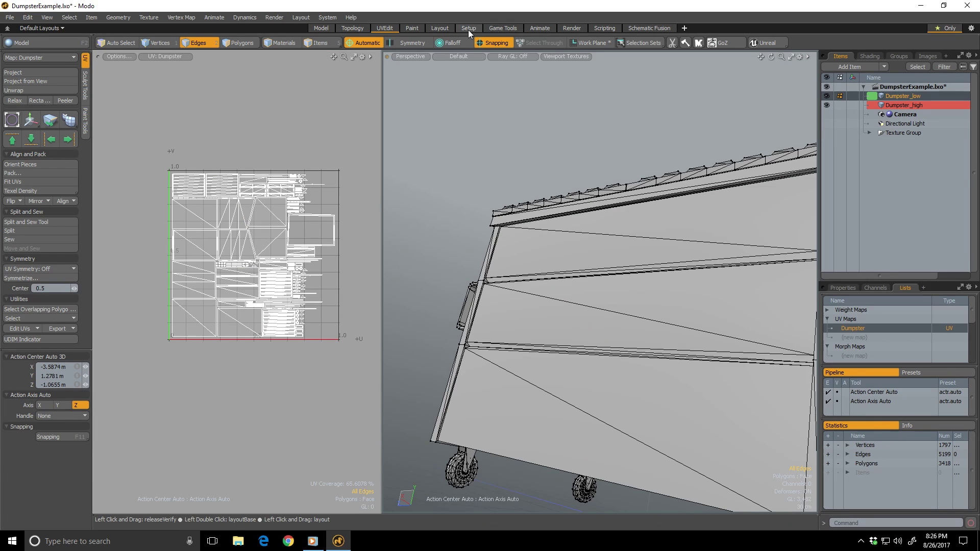
- Show the vertex map and hard edge smoothing tools in the game tools layout and view Dumpster_low from several angles
{"action": "left_click", "coordinate": [492, 29]}
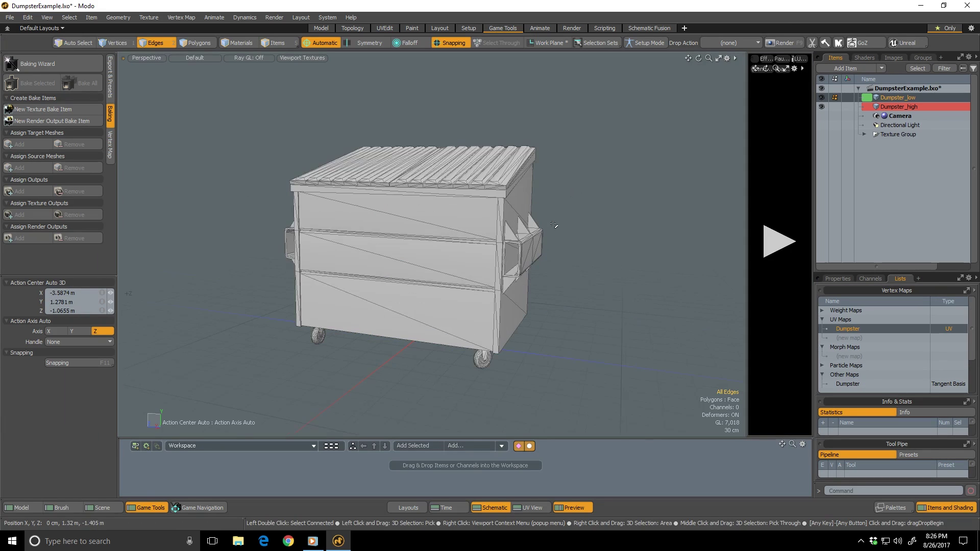
{"action": "left_click_drag", "start_coordinate": [554, 224], "coordinate": [462, 214], "text": "alt"}
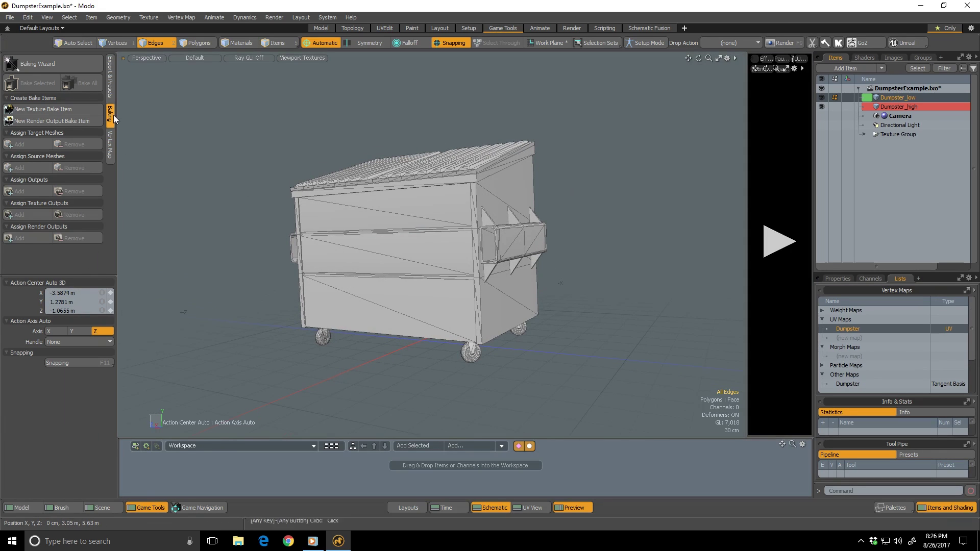
{"action": "left_click", "coordinate": [110, 143]}
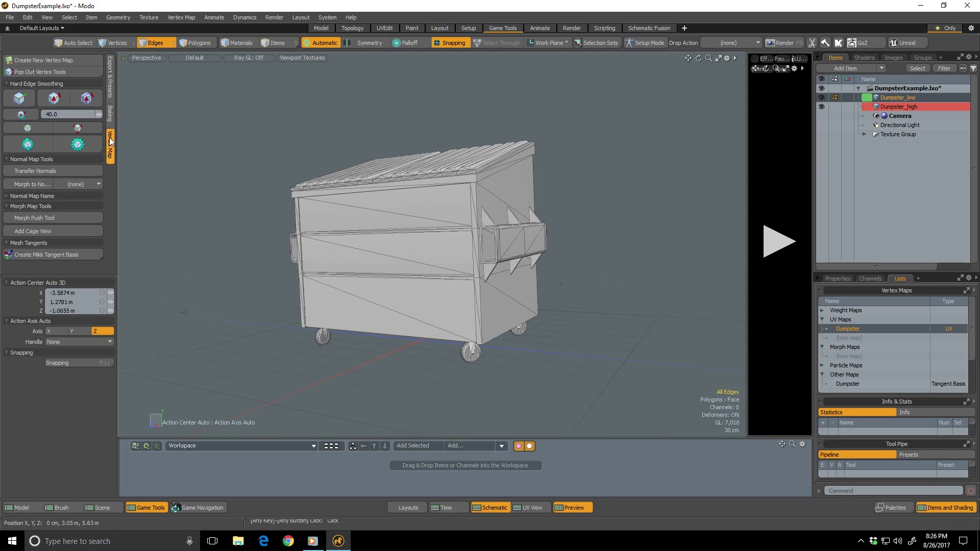
{"action": "scroll", "coordinate": [393, 197], "scroll_direction": "up", "scroll_amount": 3}
{"action": "left_click_drag", "start_coordinate": [394, 197], "coordinate": [527, 221], "text": "alt"}
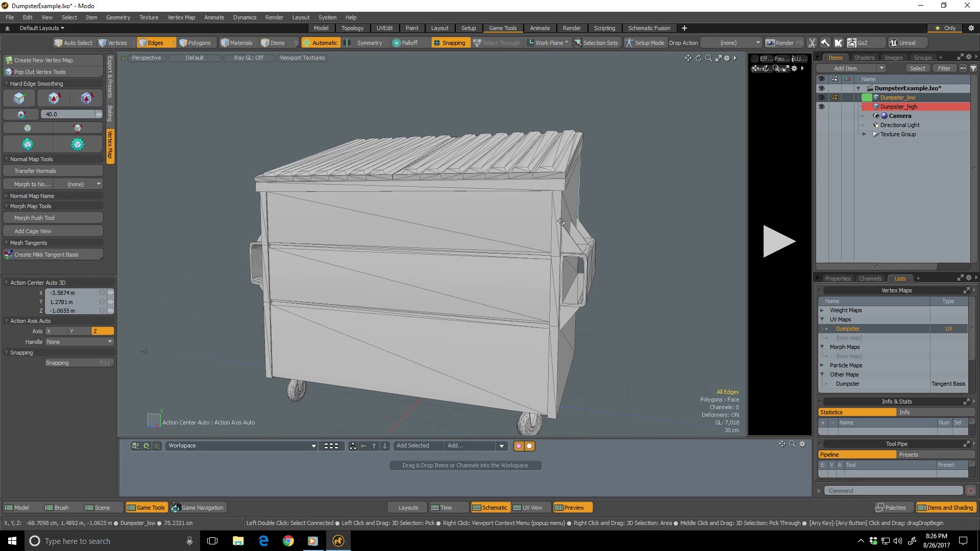
{"action": "left_click_drag", "start_coordinate": [490, 262], "coordinate": [533, 185], "text": "alt"}
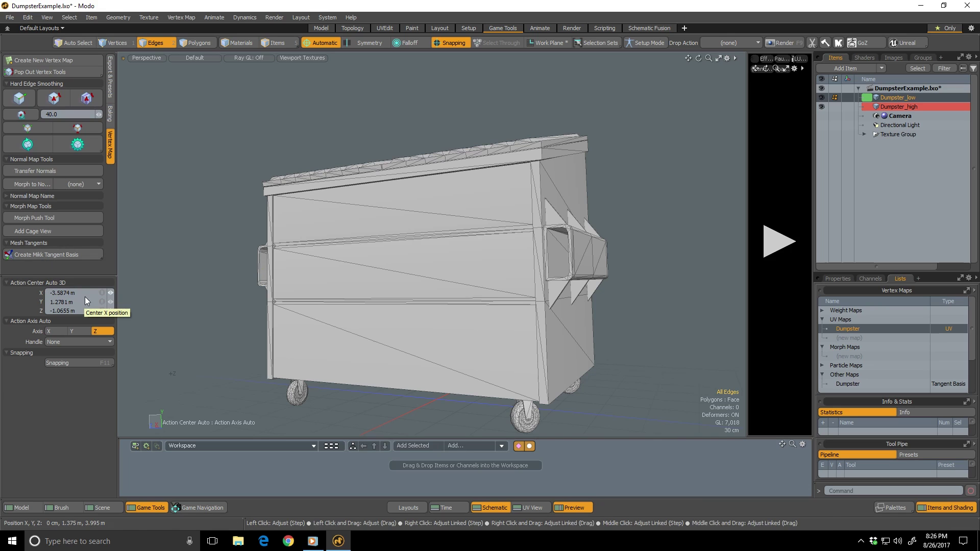
- Review Dumpster_low's tangent basis, HardEdges and Vertex Normal maps, and look over the mesh shading
{"action": "scroll", "coordinate": [867, 347], "scroll_direction": "down", "scroll_amount": 3}
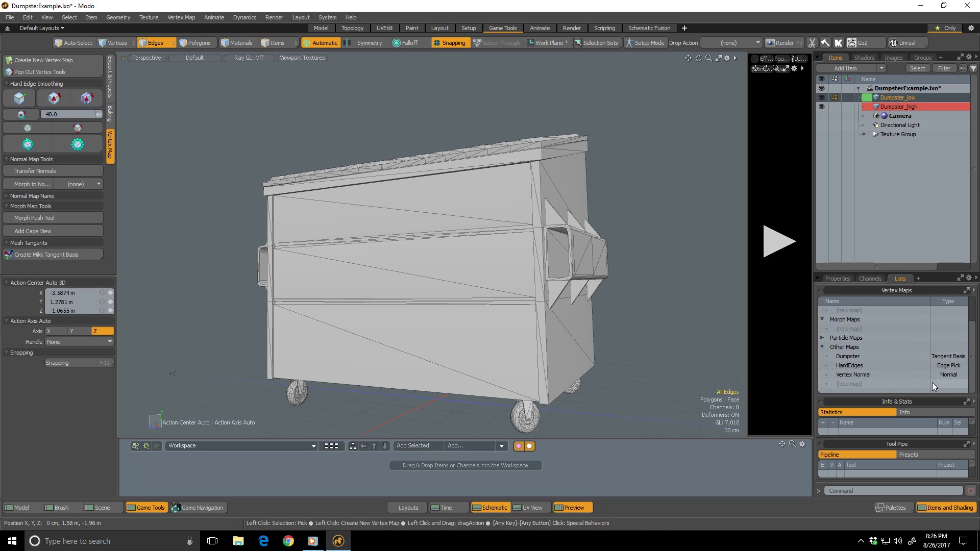
{"action": "scroll", "coordinate": [359, 294], "scroll_direction": "up", "scroll_amount": 3}
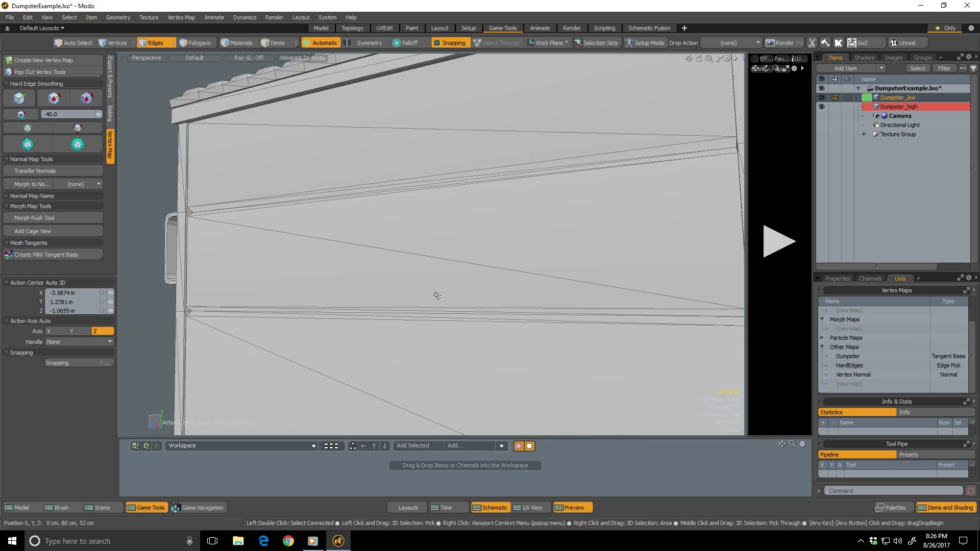
{"action": "scroll", "coordinate": [436, 294], "scroll_direction": "down", "scroll_amount": 3}
{"action": "left_click_drag", "start_coordinate": [437, 294], "coordinate": [444, 321], "text": "alt"}
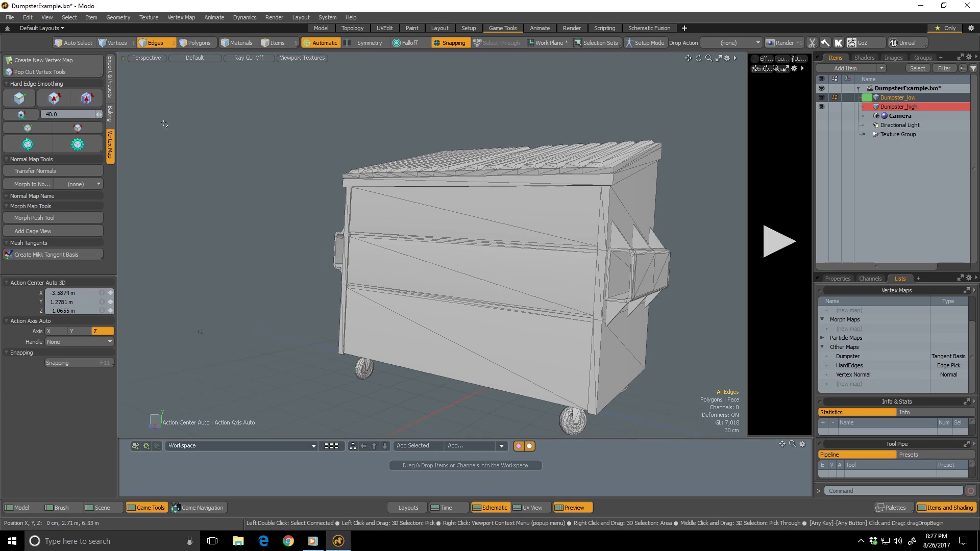
{"action": "left_click_drag", "start_coordinate": [427, 77], "coordinate": [382, 173], "text": "alt"}
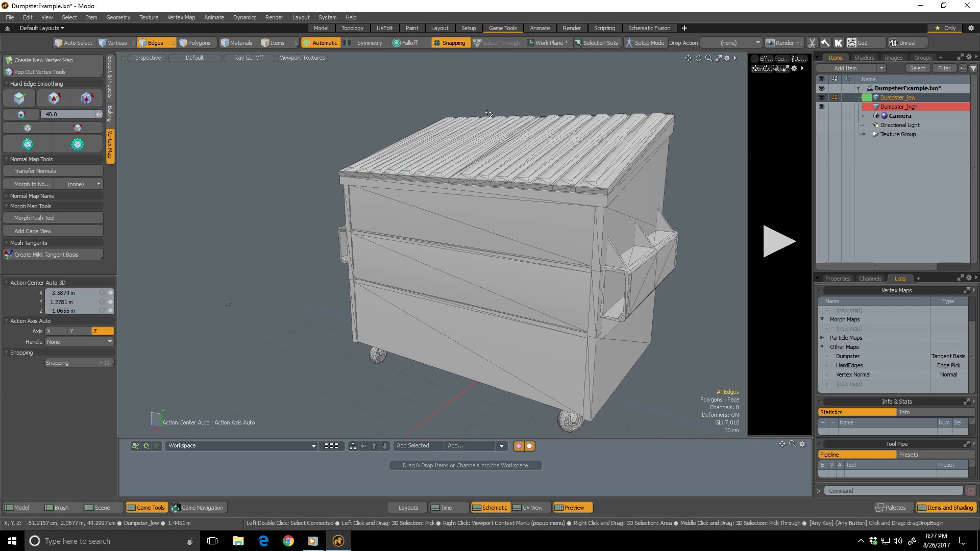
- Return to the modelling layout and examine the low-poly dumpster's sides, fork bracket, underside and wheels
{"action": "left_click", "coordinate": [320, 28]}
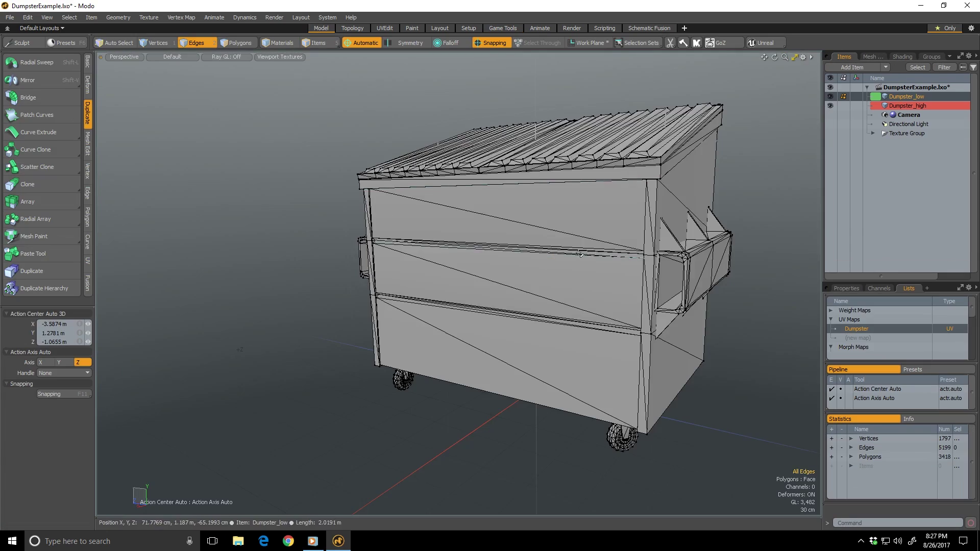
{"action": "scroll", "coordinate": [536, 265], "scroll_direction": "up", "scroll_amount": 3}
{"action": "scroll", "coordinate": [536, 266], "scroll_direction": "down", "scroll_amount": 3}
{"action": "left_click_drag", "start_coordinate": [515, 255], "coordinate": [495, 270], "text": "alt"}
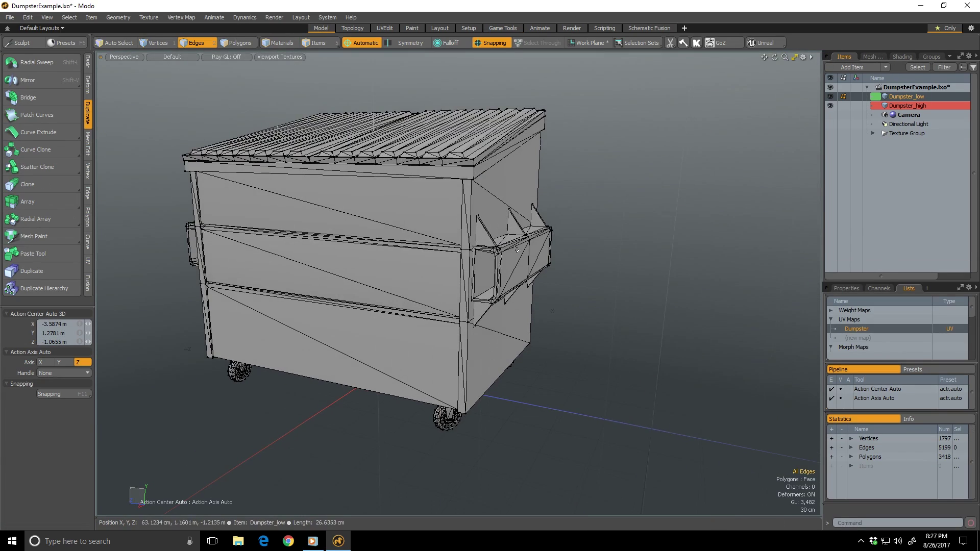
{"action": "scroll", "coordinate": [497, 255], "scroll_direction": "up", "scroll_amount": 4}
{"action": "scroll", "coordinate": [521, 242], "scroll_direction": "down", "scroll_amount": 4}
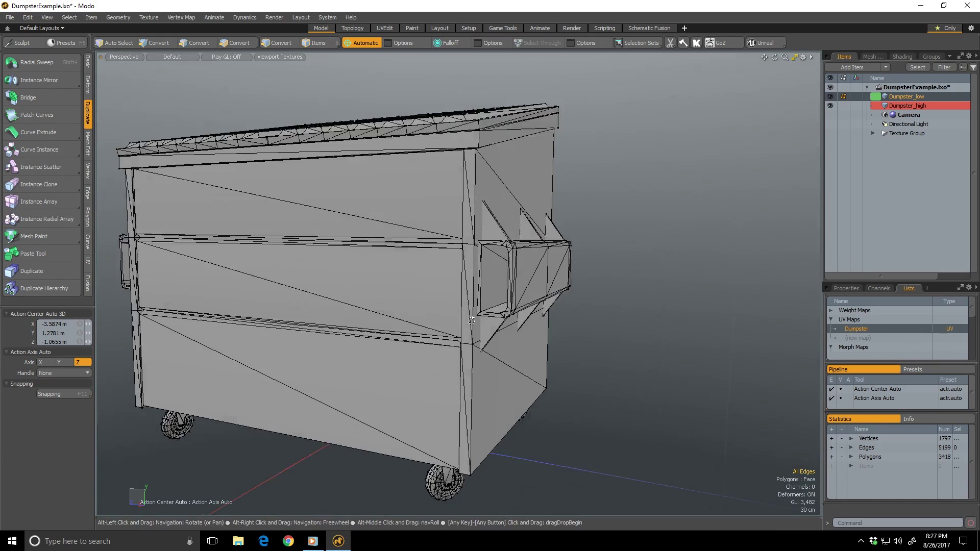
{"action": "left_click_drag", "start_coordinate": [471, 320], "coordinate": [449, 459], "text": "alt"}
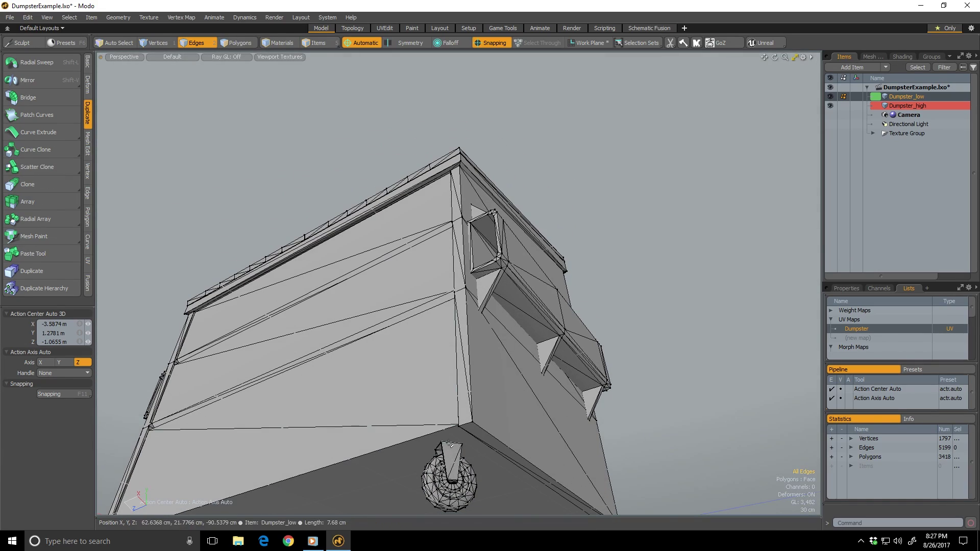
{"action": "left_click_drag", "start_coordinate": [452, 445], "coordinate": [472, 464], "text": "alt"}
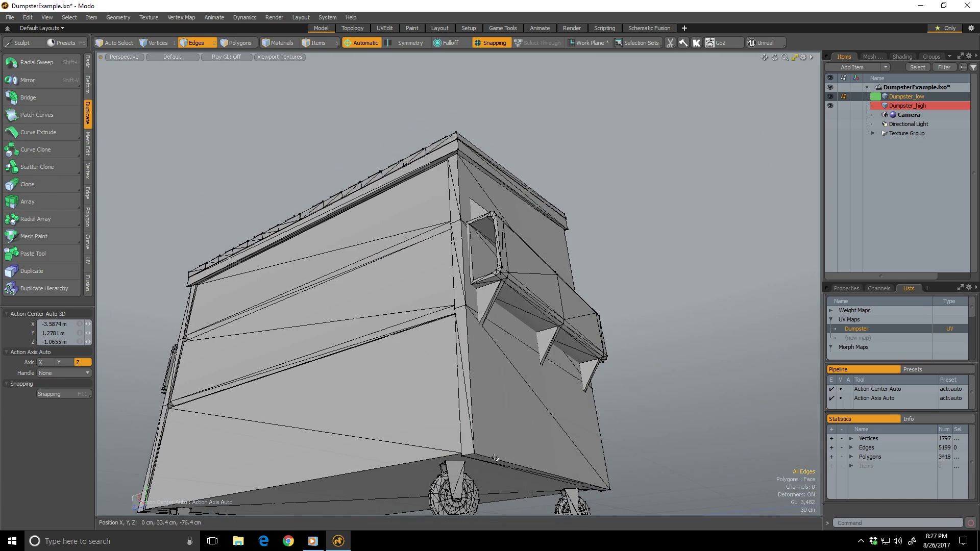
{"action": "left_click_drag", "start_coordinate": [497, 261], "coordinate": [554, 401], "text": "alt"}
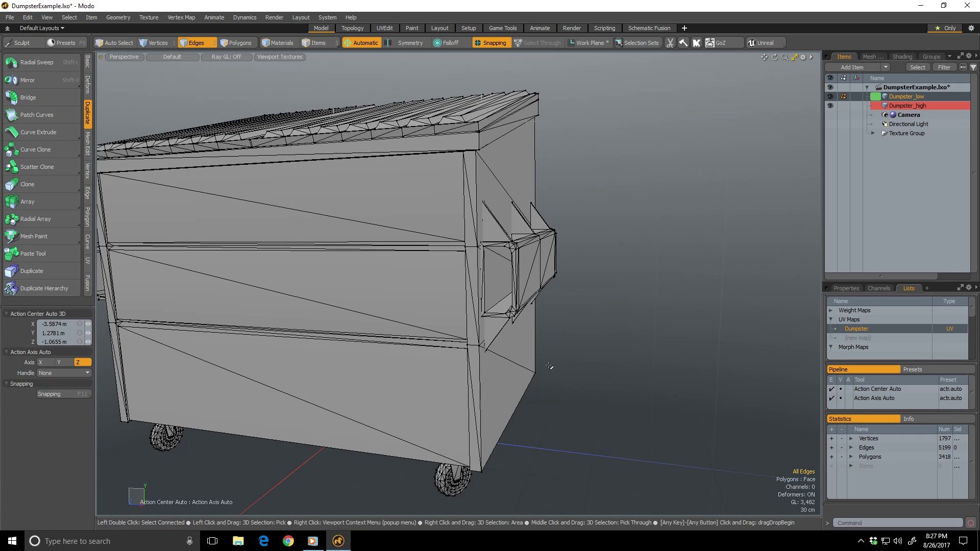
{"action": "scroll", "coordinate": [551, 309], "scroll_direction": "down", "scroll_amount": 3}
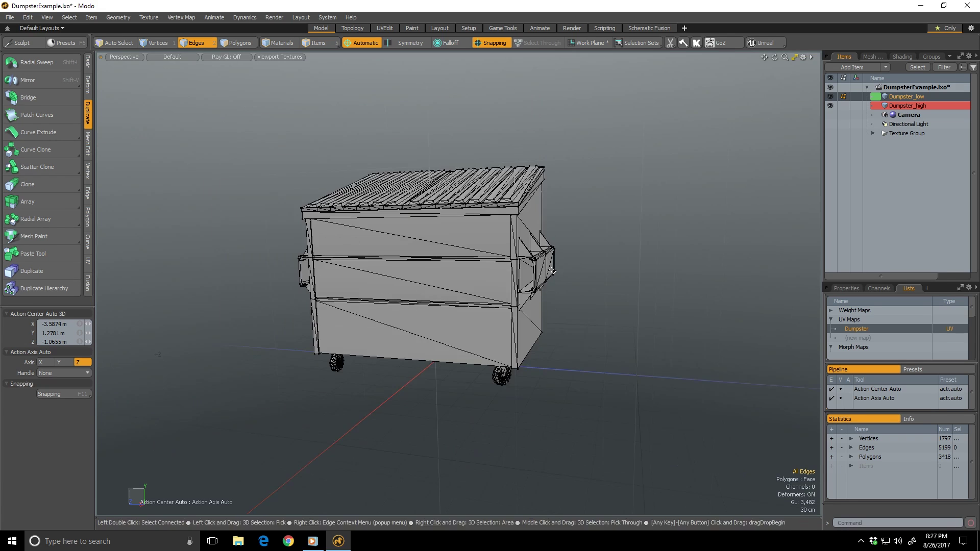
{"action": "left_click_drag", "start_coordinate": [551, 310], "coordinate": [577, 243], "text": "alt"}
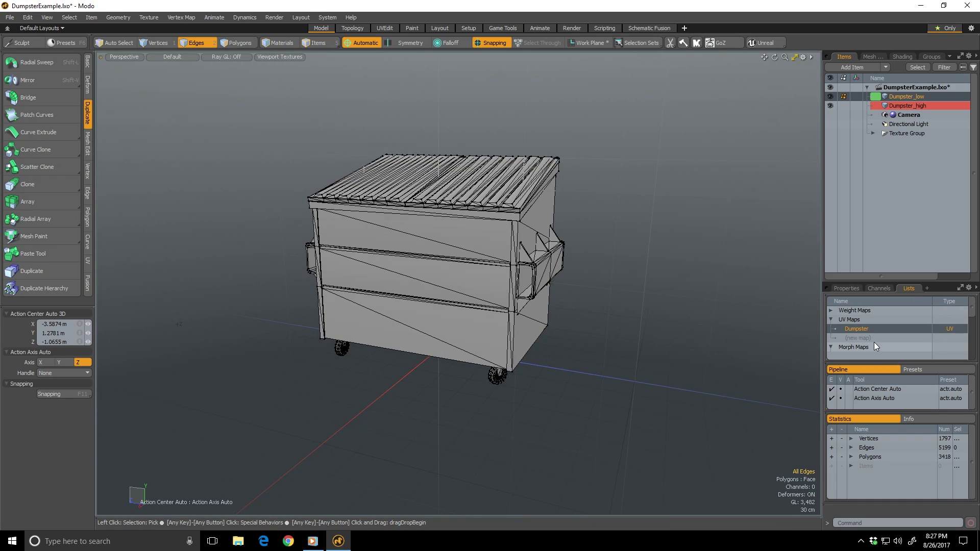
- Activate the DumpsterExplode morph map on both Dumpster_high and Dumpster_low, enlarging the vertex map list to reach it
{"action": "left_click", "coordinate": [902, 105]}
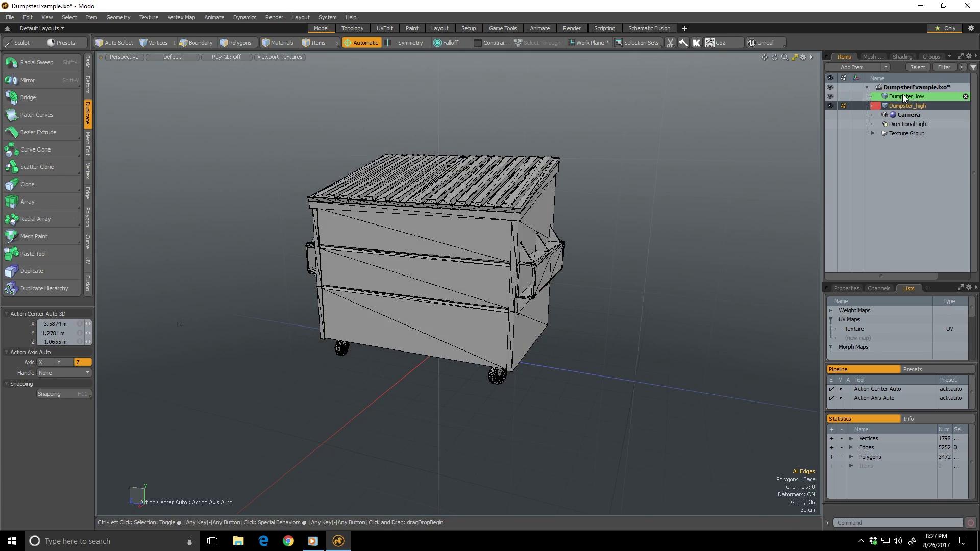
{"action": "left_click", "coordinate": [902, 96], "text": "shift"}
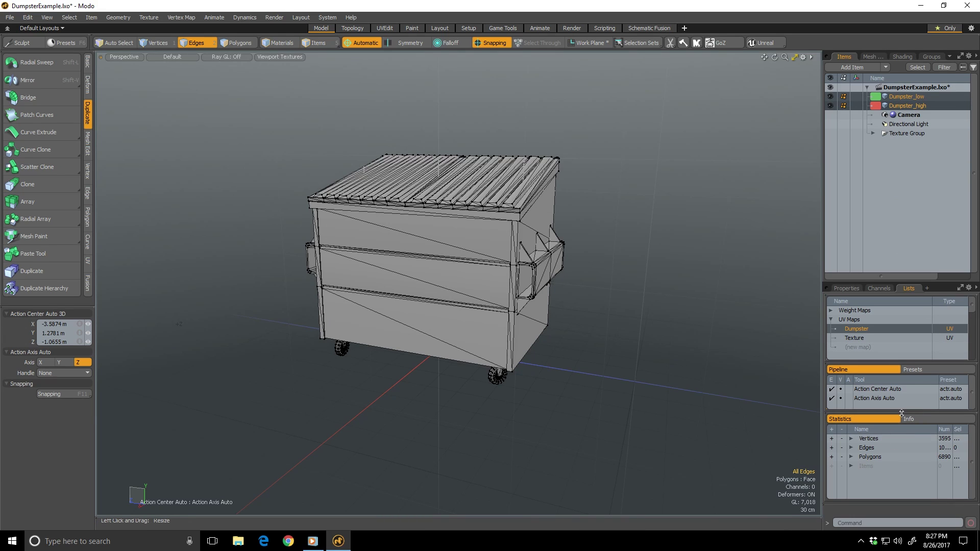
{"action": "left_click_drag", "start_coordinate": [901, 409], "coordinate": [901, 444]}
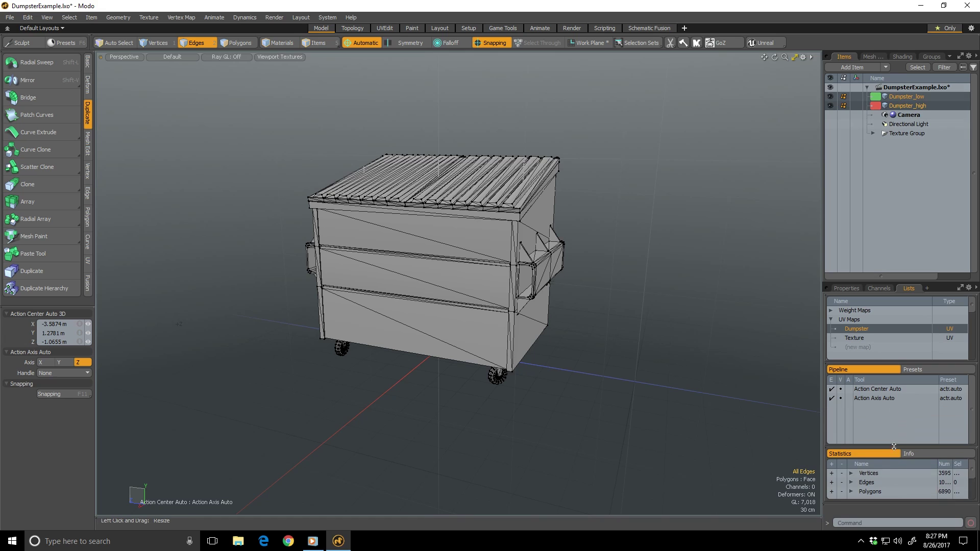
{"action": "left_click_drag", "start_coordinate": [864, 364], "coordinate": [864, 401]}
{"action": "left_click", "coordinate": [861, 366]}
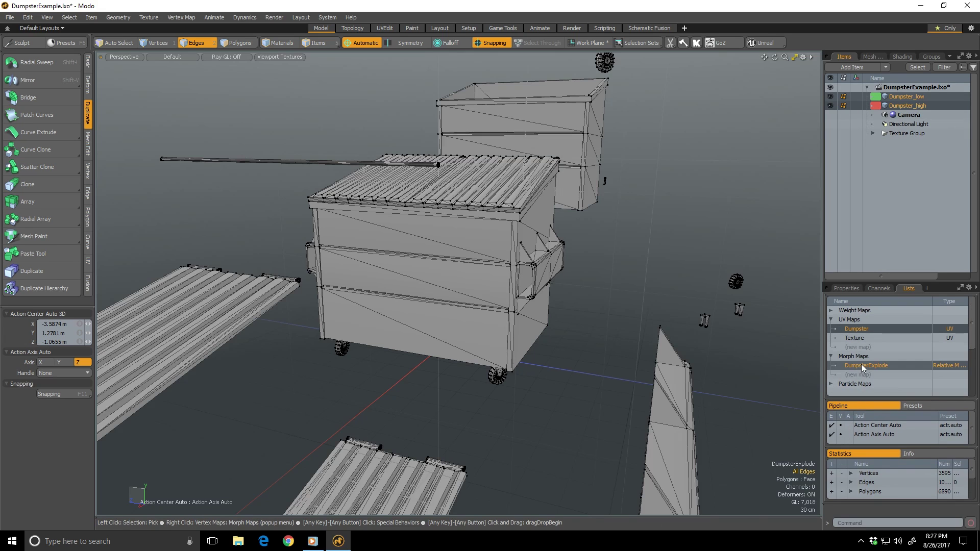
- Delete the DumpsterExplode morph map from both dumpster meshes and confirm the deletion
{"action": "right_click", "coordinate": [861, 365]}
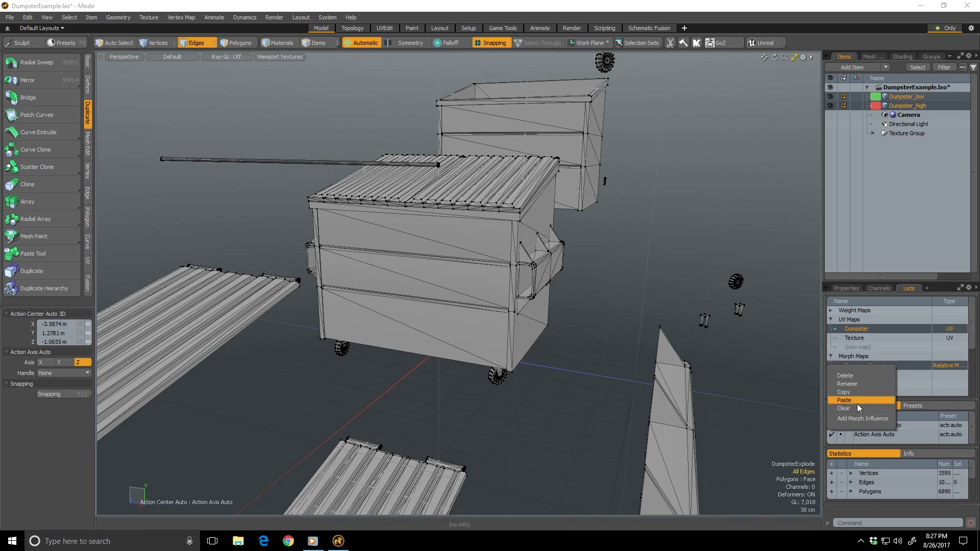
{"action": "left_click", "coordinate": [856, 376]}
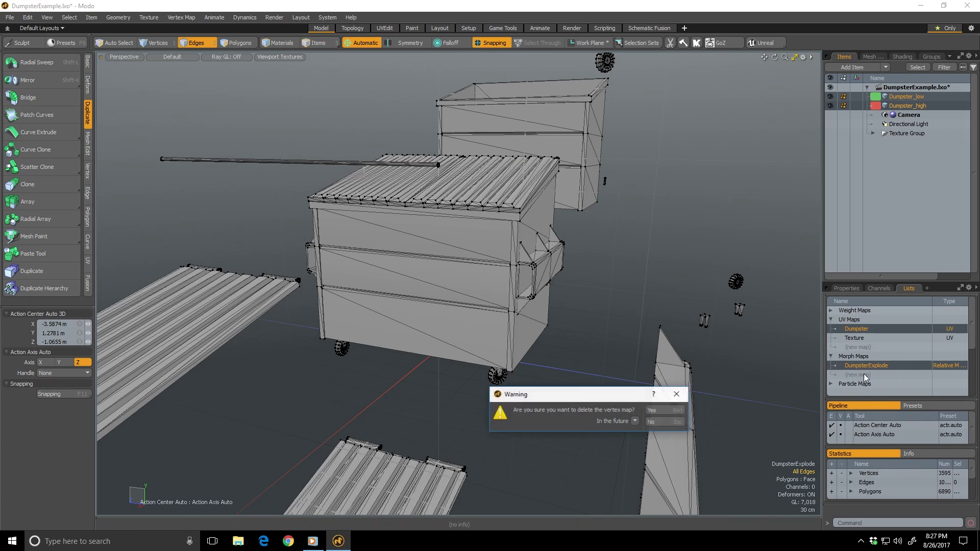
{"action": "left_click", "coordinate": [658, 408]}
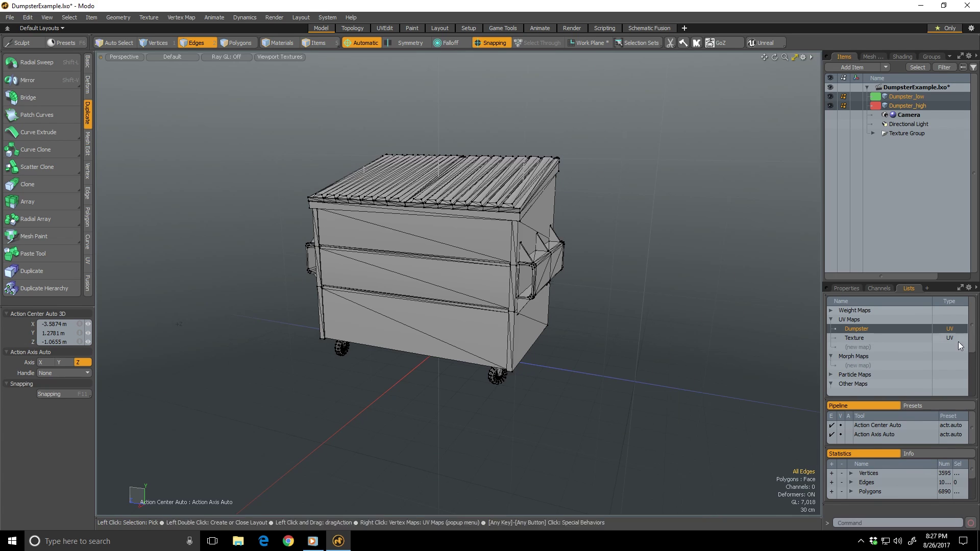
- Create a new relative morph map named DumpsterExplode on both dumpster meshes
{"action": "left_click", "coordinate": [859, 366]}
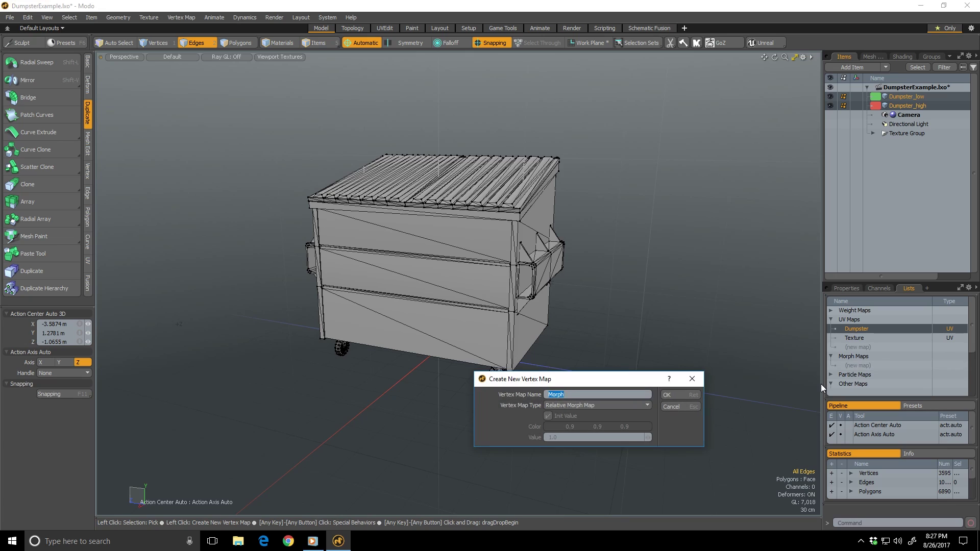
{"action": "type", "text": "DumpsterExplode"}
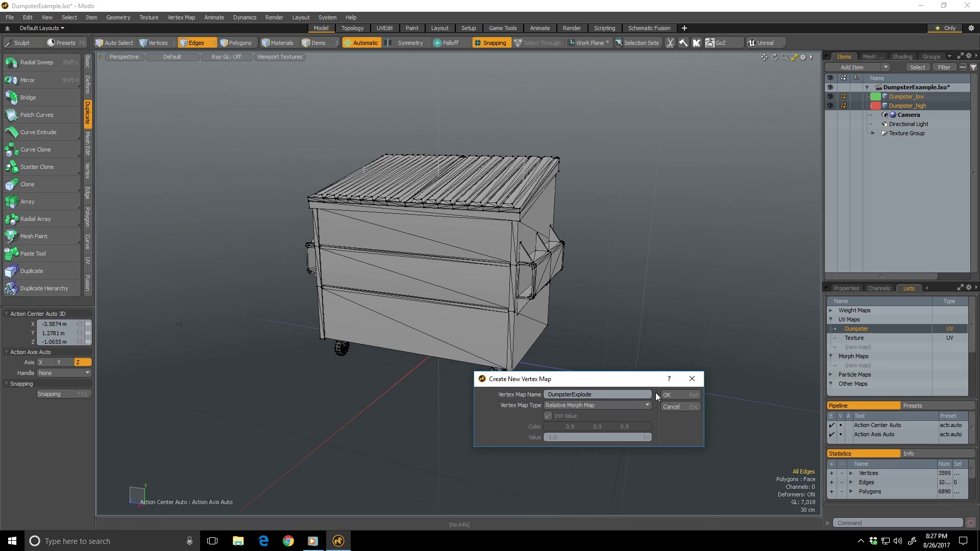
{"action": "left_click", "coordinate": [672, 394]}
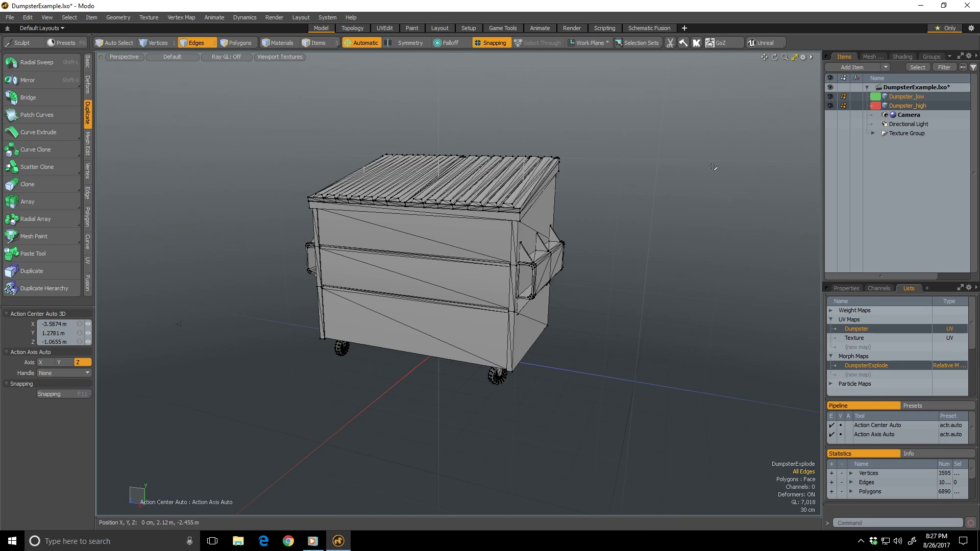
- Set the action center to Local and turn snapping off
{"action": "left_click_drag", "start_coordinate": [691, 315], "coordinate": [671, 312], "text": "alt"}
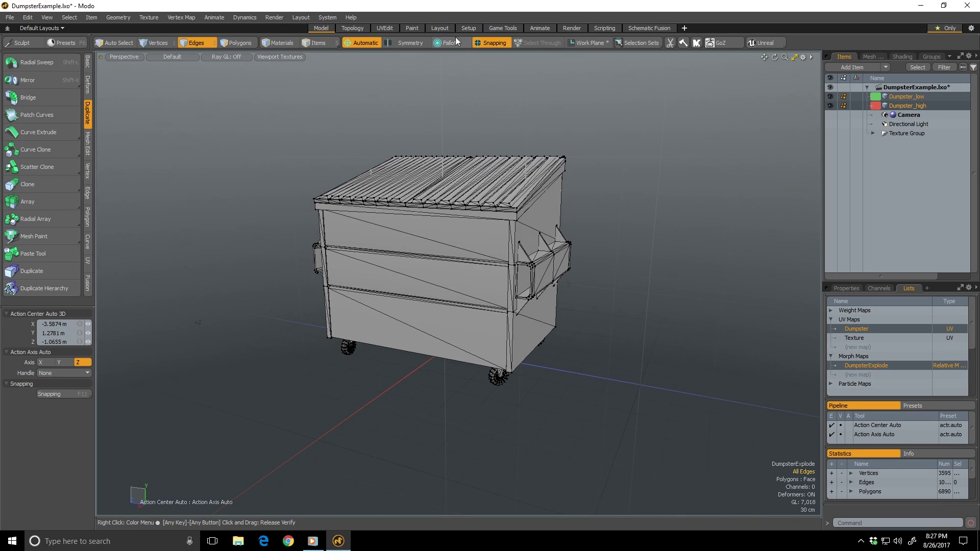
{"action": "left_click", "coordinate": [362, 42]}
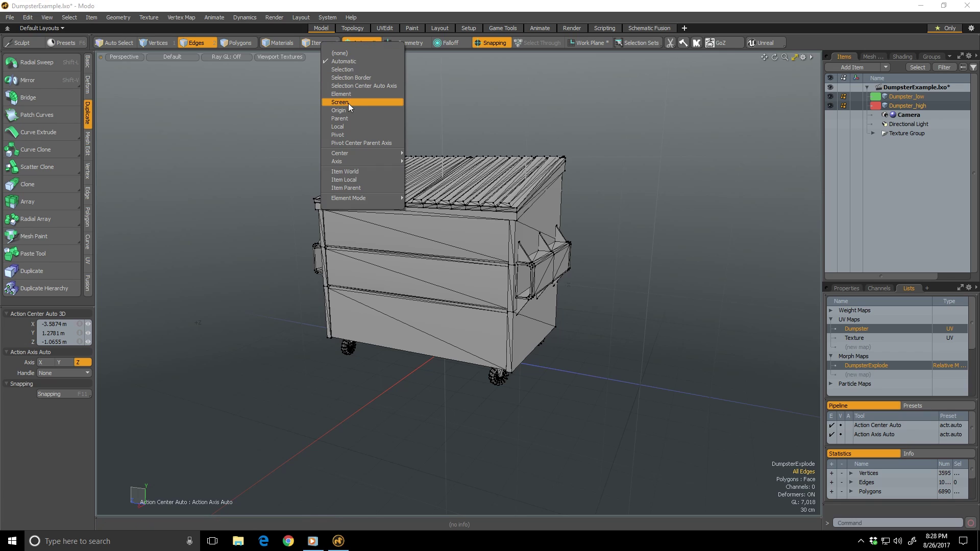
{"action": "left_click", "coordinate": [346, 126]}
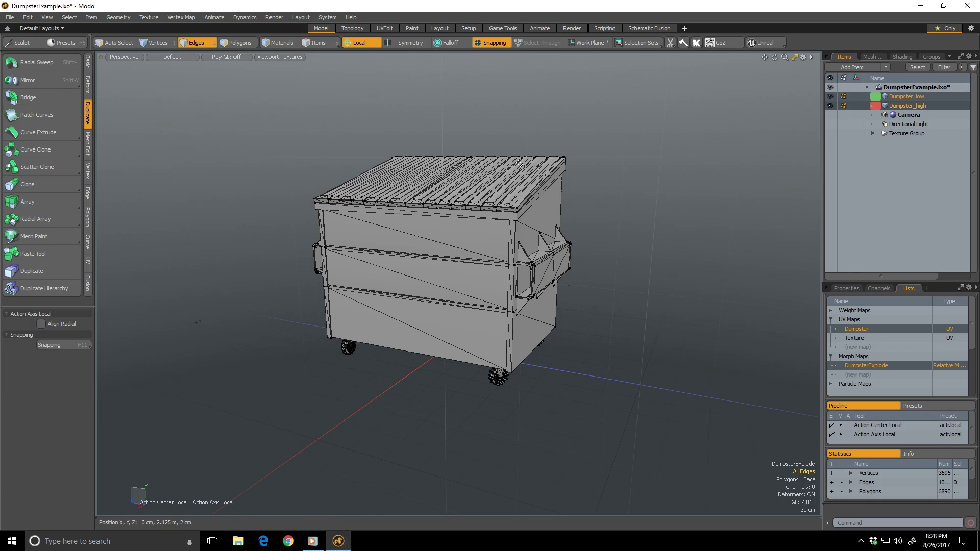
{"action": "left_click", "coordinate": [491, 44]}
{"action": "scroll", "coordinate": [611, 201], "scroll_direction": "down", "scroll_amount": 3}
{"action": "left_click_drag", "start_coordinate": [624, 221], "coordinate": [619, 215], "text": "alt"}
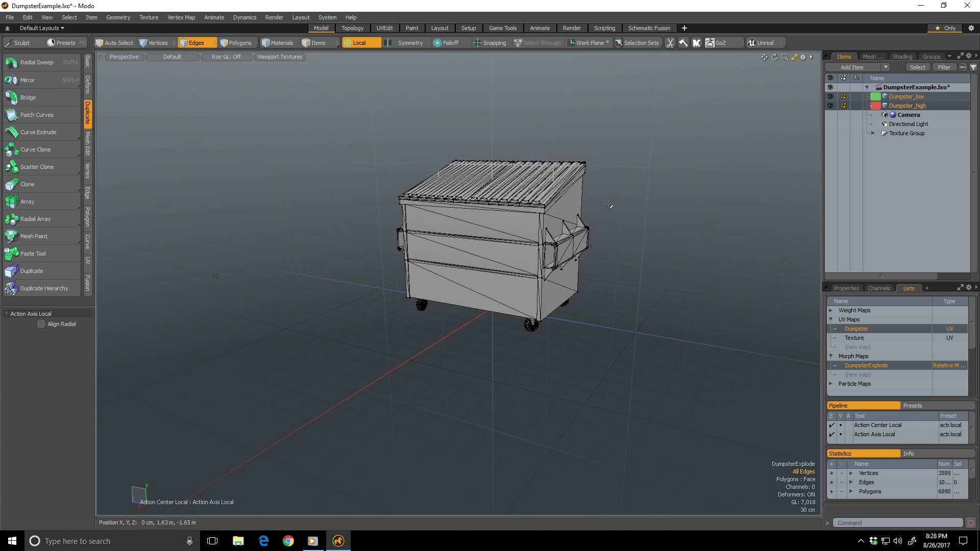
- Move all the dumpster parts apart along their local Y axes by about 2.98 m
{"action": "key", "text": "w"}
{"action": "left_click_drag", "start_coordinate": [504, 222], "coordinate": [546, 172]}
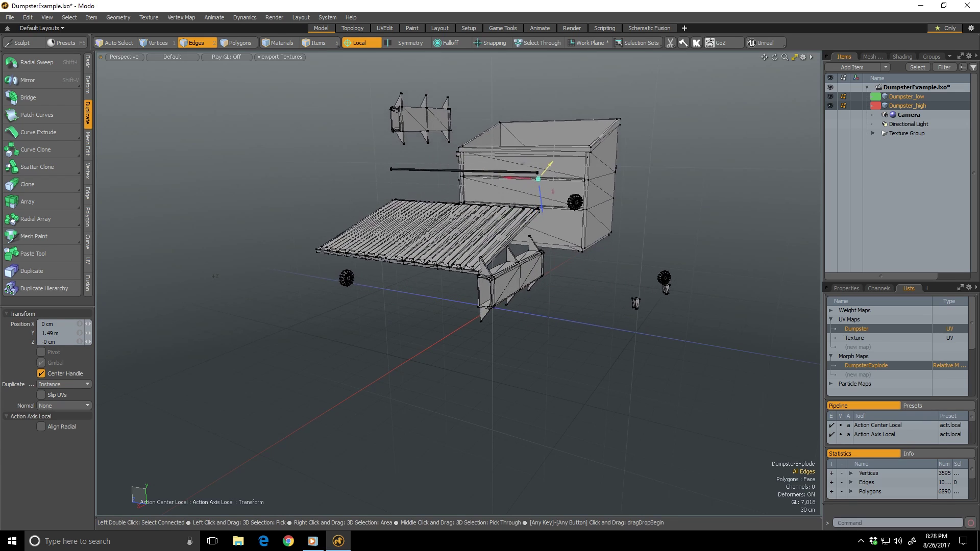
{"action": "mouse_move", "coordinate": [550, 165]}
{"action": "left_mouse_down"}
{"action": "mouse_move", "coordinate": [590, 117]}
{"action": "mouse_move", "coordinate": [569, 151]}
{"action": "mouse_move", "coordinate": [572, 140]}
{"action": "mouse_move", "coordinate": [713, 153]}
{"action": "mouse_move", "coordinate": [631, 147]}
{"action": "mouse_move", "coordinate": [513, 241]}
{"action": "left_mouse_up"}
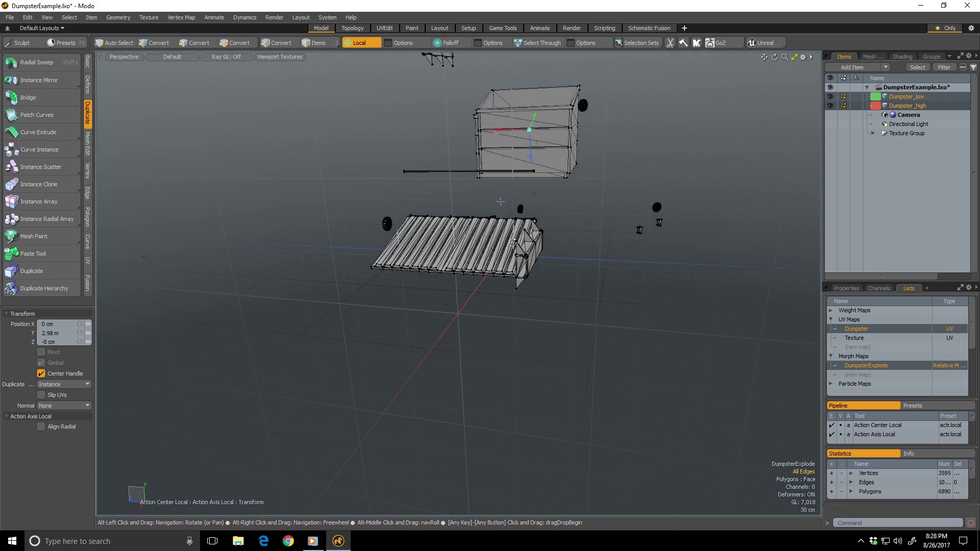
- In polygon mode, select the fork bracket beside the lid, move it well clear of the lid, and deselect it
{"action": "scroll", "coordinate": [512, 242], "scroll_direction": "up", "scroll_amount": 3}
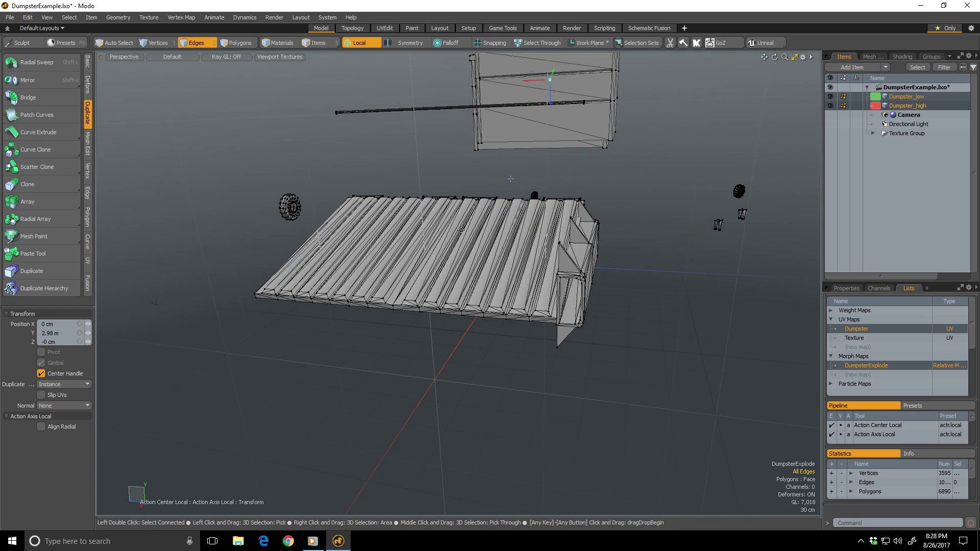
{"action": "left_click", "coordinate": [229, 45]}
{"action": "left_click_drag", "start_coordinate": [633, 312], "coordinate": [605, 288], "text": "alt"}
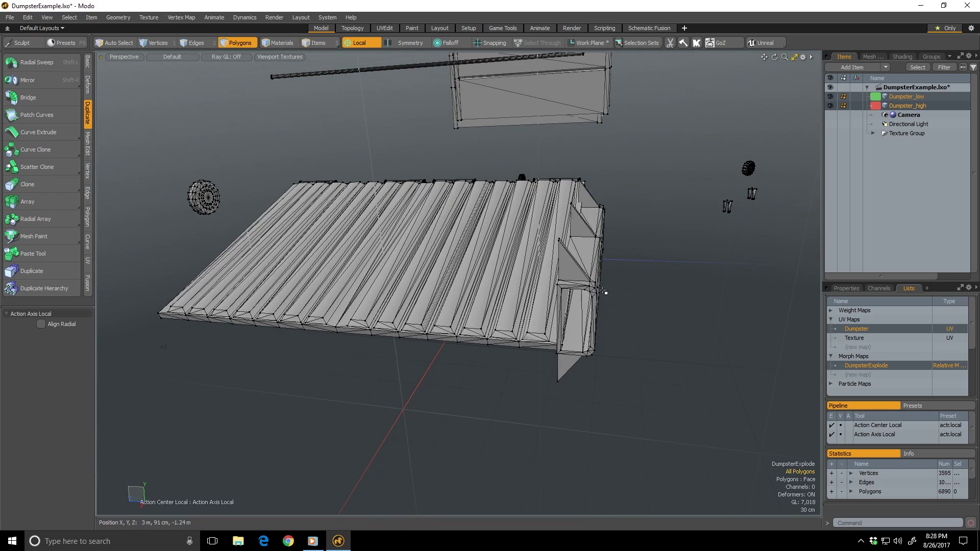
{"action": "double_click", "coordinate": [586, 254]}
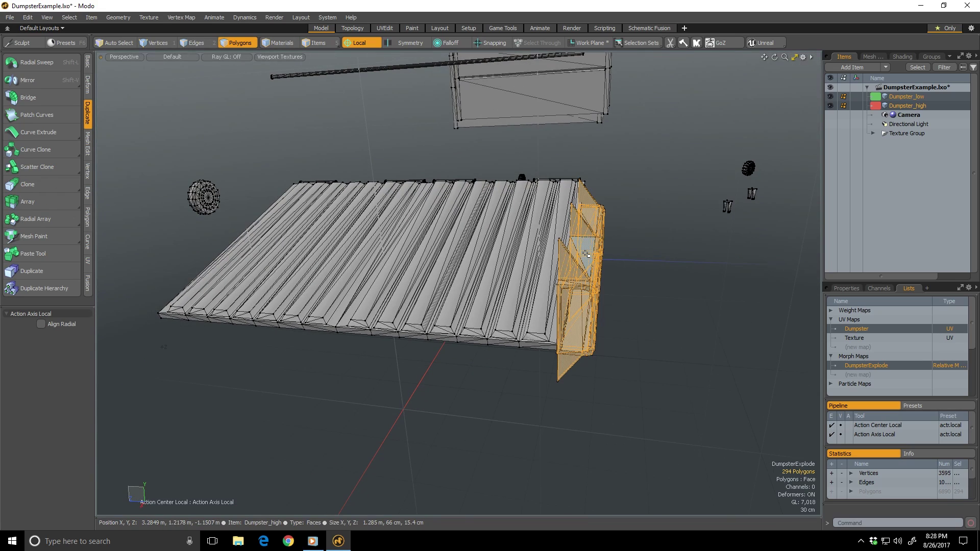
{"action": "key", "text": "w"}
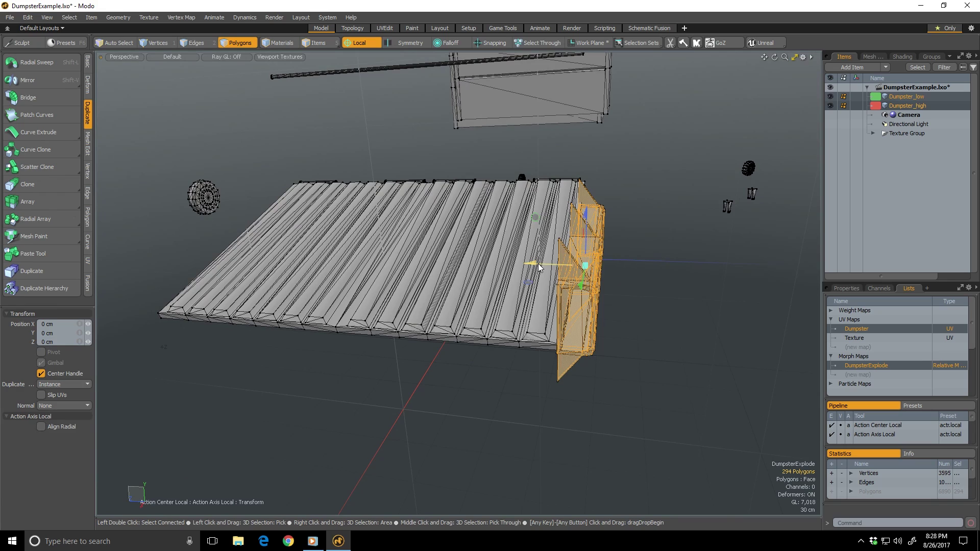
{"action": "mouse_move", "coordinate": [539, 266]}
{"action": "left_mouse_down"}
{"action": "mouse_move", "coordinate": [585, 265]}
{"action": "mouse_move", "coordinate": [556, 271]}
{"action": "left_mouse_up"}
{"action": "key", "text": "q"}
{"action": "left_click", "coordinate": [697, 176]}
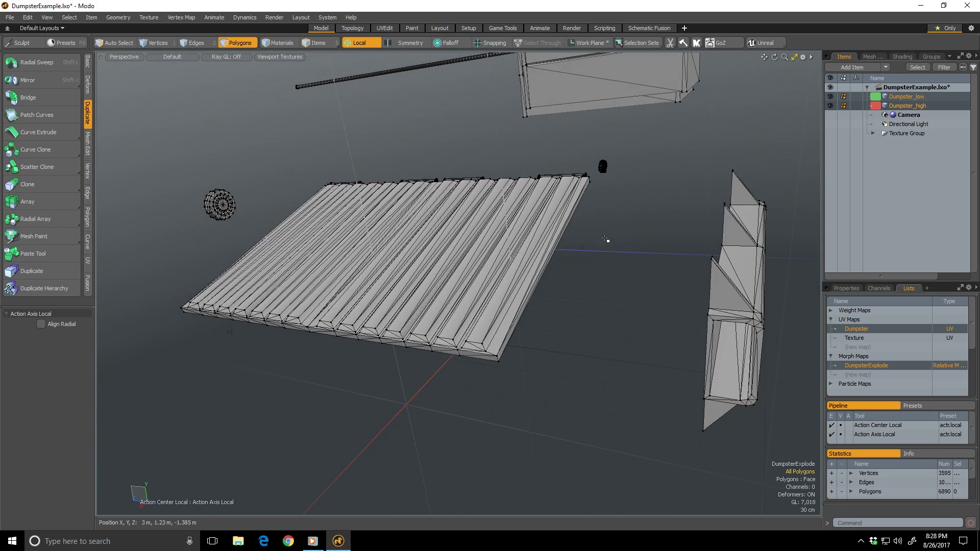
- Select the lid half nearest the moved fork bracket and move it away from the other half along its local Z axis
{"action": "left_click_drag", "start_coordinate": [605, 238], "coordinate": [643, 236], "text": "alt"}
{"action": "left_click_drag", "start_coordinate": [435, 255], "coordinate": [483, 255], "text": "alt"}
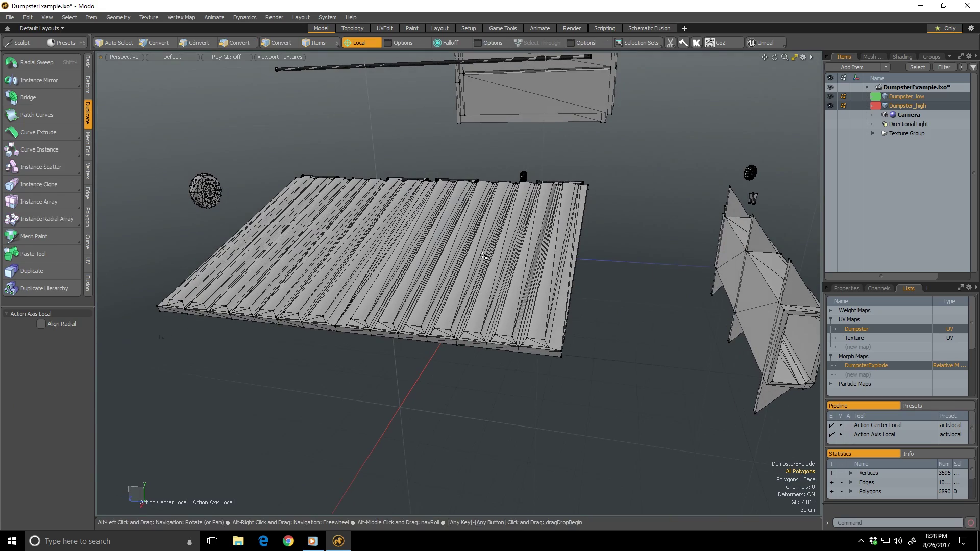
{"action": "double_click", "coordinate": [459, 268]}
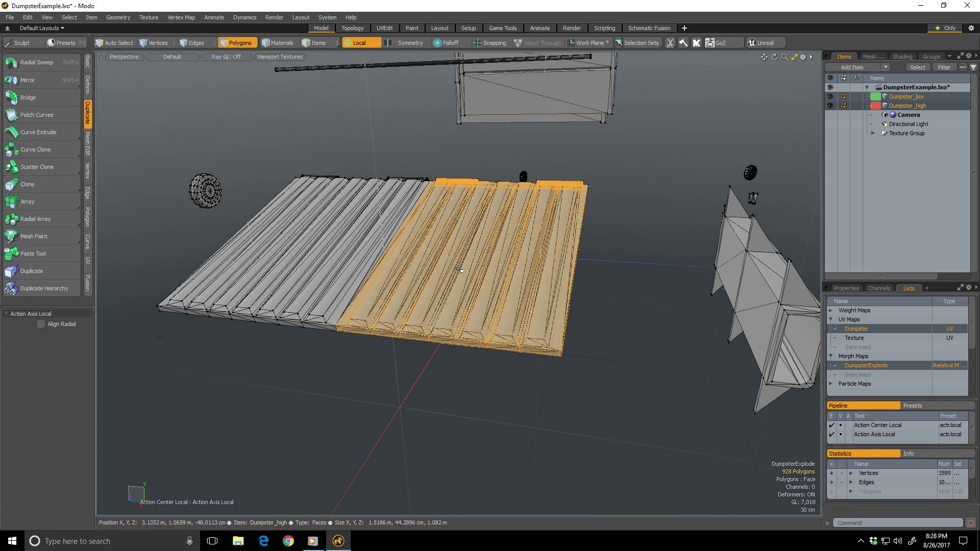
{"action": "left_click_drag", "start_coordinate": [459, 269], "coordinate": [557, 313], "text": "alt"}
{"action": "key", "text": "y"}
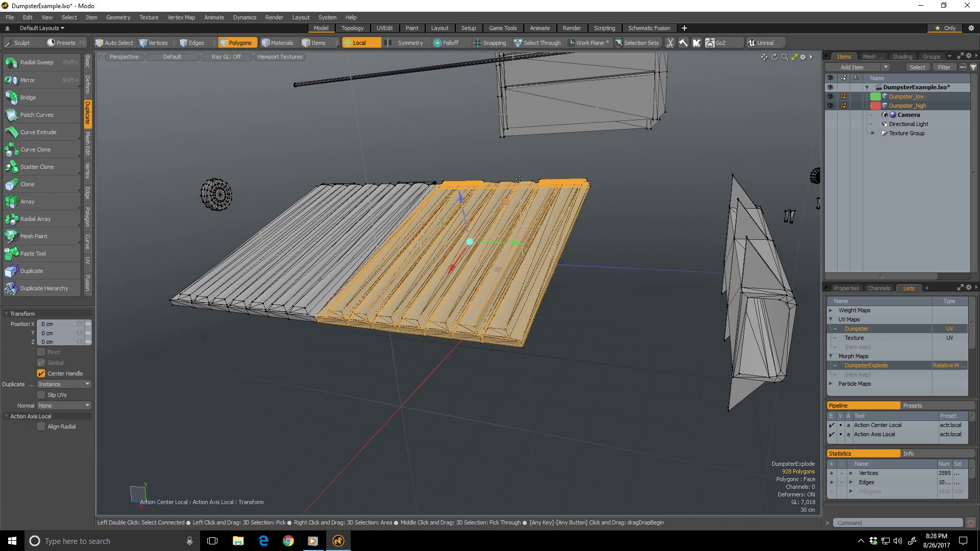
{"action": "left_click_drag", "start_coordinate": [461, 201], "coordinate": [492, 340]}
{"action": "key", "text": "Escape"}
- Select the pair of caster brackets beside the dumpster body, move them farther apart from the other parts, and deselect them
{"action": "left_click_drag", "start_coordinate": [552, 288], "coordinate": [512, 230], "text": "alt"}
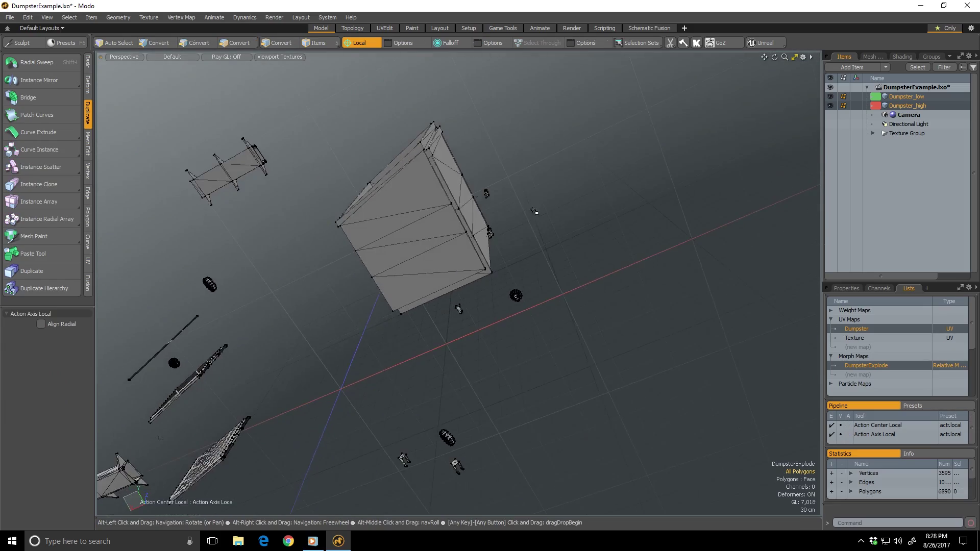
{"action": "scroll", "coordinate": [468, 217], "scroll_direction": "up", "scroll_amount": 4}
{"action": "left_click_drag", "start_coordinate": [493, 149], "coordinate": [503, 152], "text": "alt"}
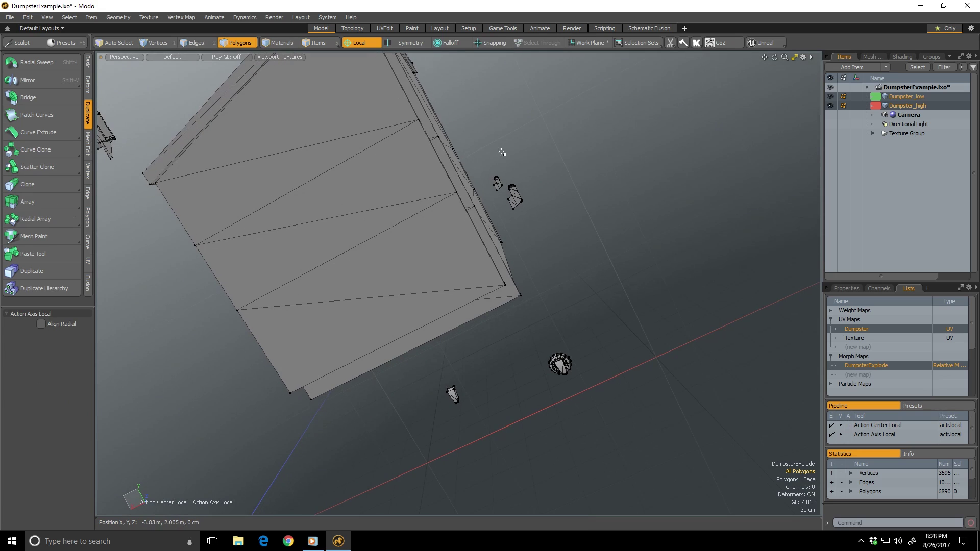
{"action": "right_click_drag", "start_coordinate": [564, 104], "coordinate": [530, 93]}
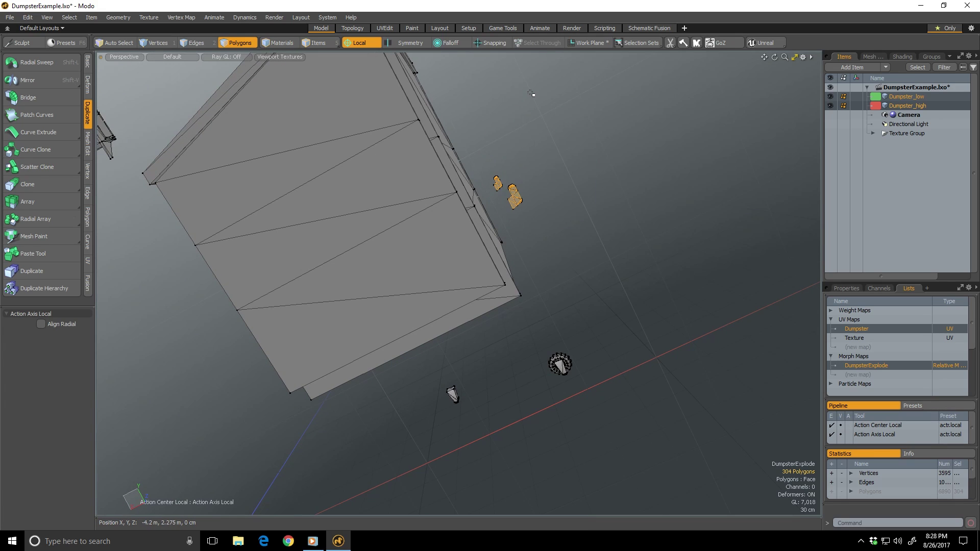
{"action": "key", "text": "w"}
{"action": "left_click_drag", "start_coordinate": [519, 132], "coordinate": [689, 218]}
{"action": "key", "text": "Escape"}
{"action": "key", "text": "Escape"}
- Look over the exploded parts, then open the render preview, examine the dumpster from several angles in it, and close it
{"action": "left_click_drag", "start_coordinate": [626, 151], "coordinate": [772, 179], "text": "alt"}
{"action": "left_click_drag", "start_coordinate": [573, 247], "coordinate": [513, 289], "text": "alt"}
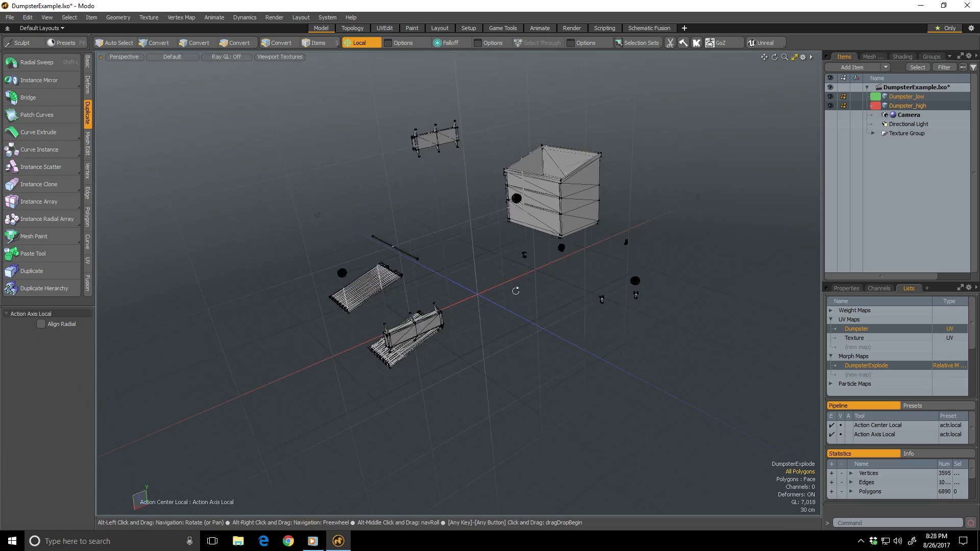
{"action": "scroll", "coordinate": [516, 250], "scroll_direction": "up", "scroll_amount": 3}
{"action": "left_click_drag", "start_coordinate": [516, 249], "coordinate": [575, 208], "text": "alt"}
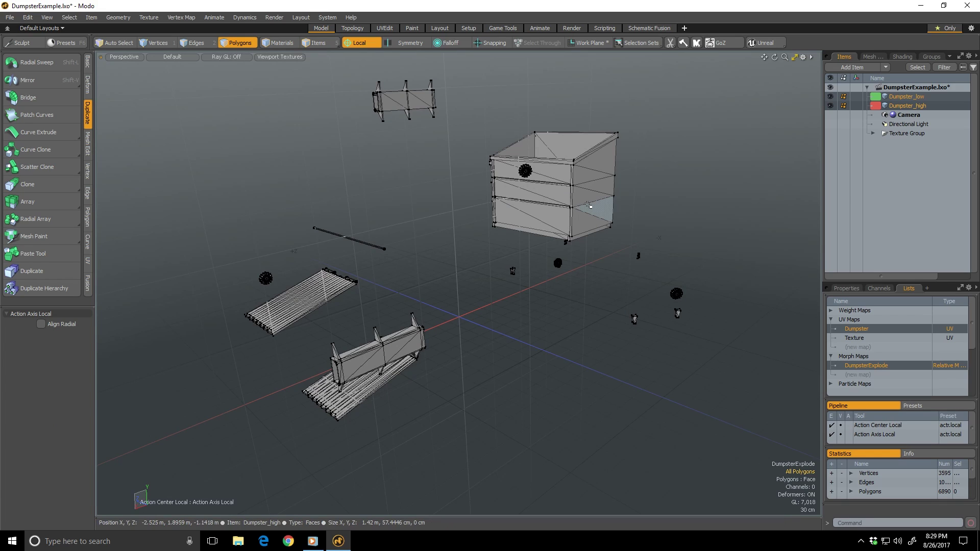
{"action": "key", "text": "F8"}
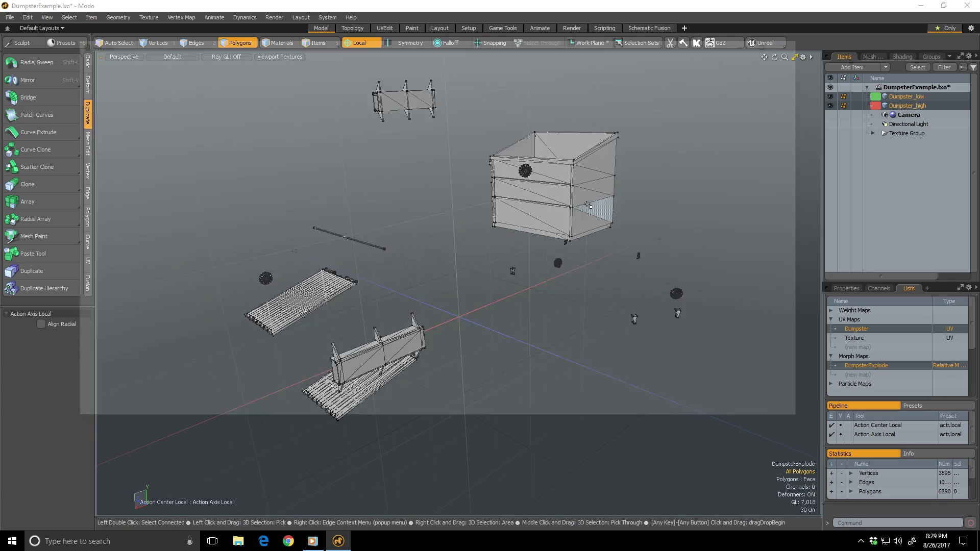
{"action": "left_click", "coordinate": [444, 232]}
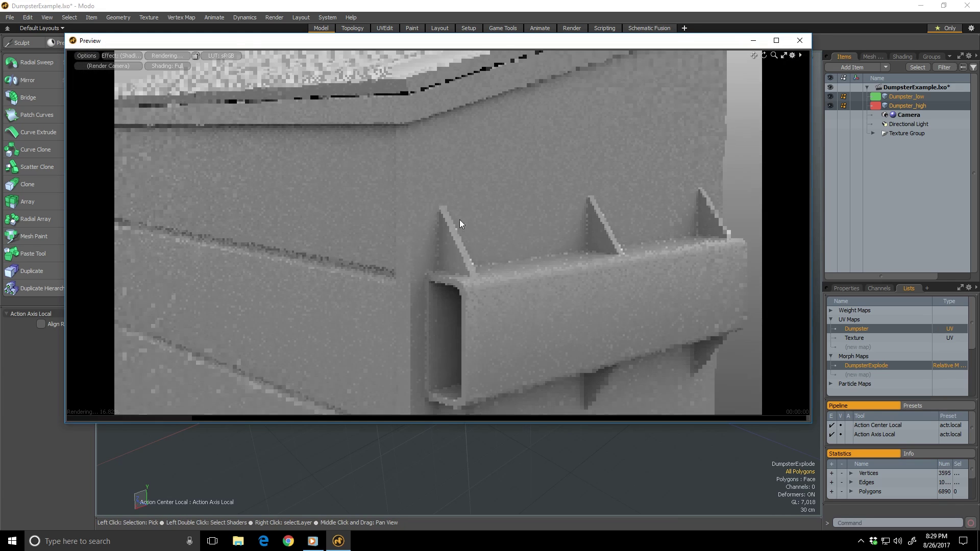
{"action": "left_click_drag", "start_coordinate": [472, 223], "coordinate": [443, 278], "text": "alt"}
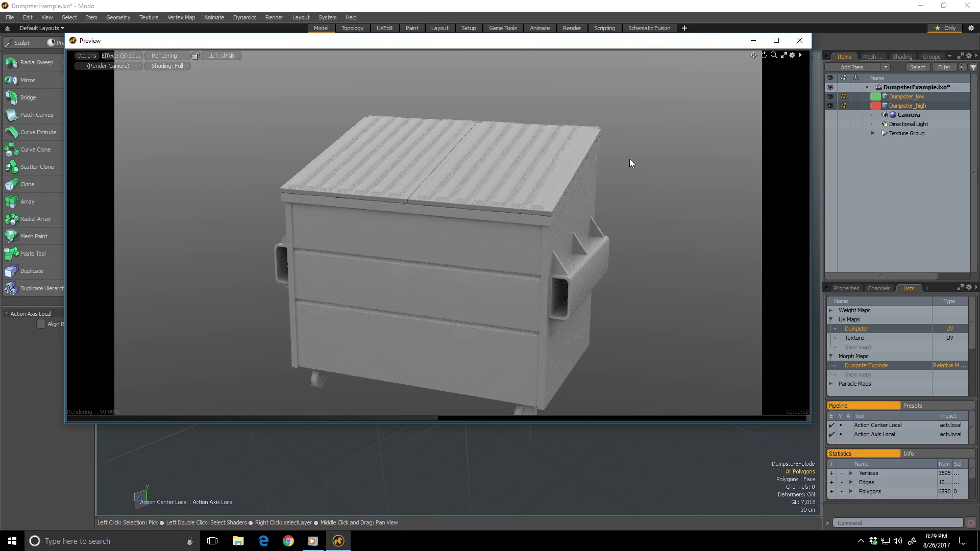
{"action": "left_click_drag", "start_coordinate": [629, 159], "coordinate": [603, 185], "text": "alt"}
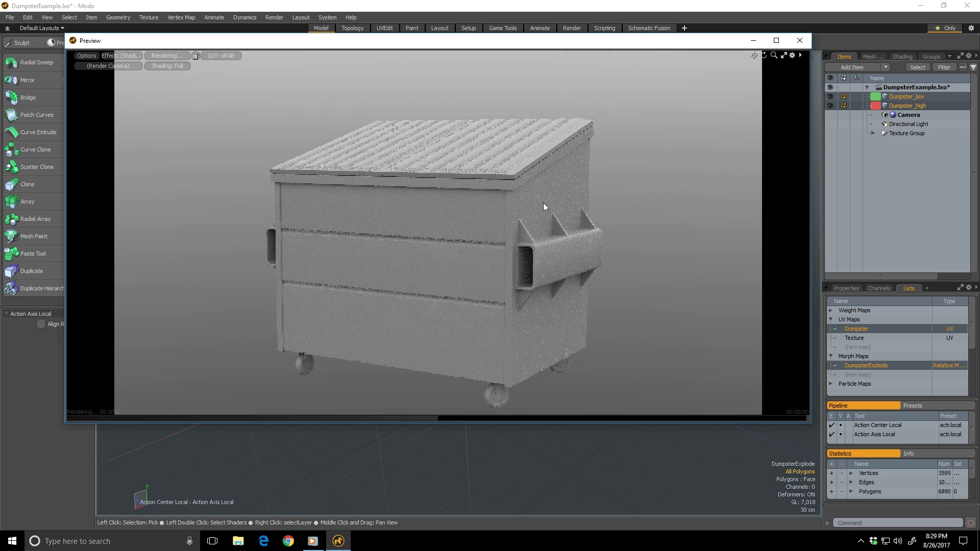
{"action": "left_click", "coordinate": [809, 40]}
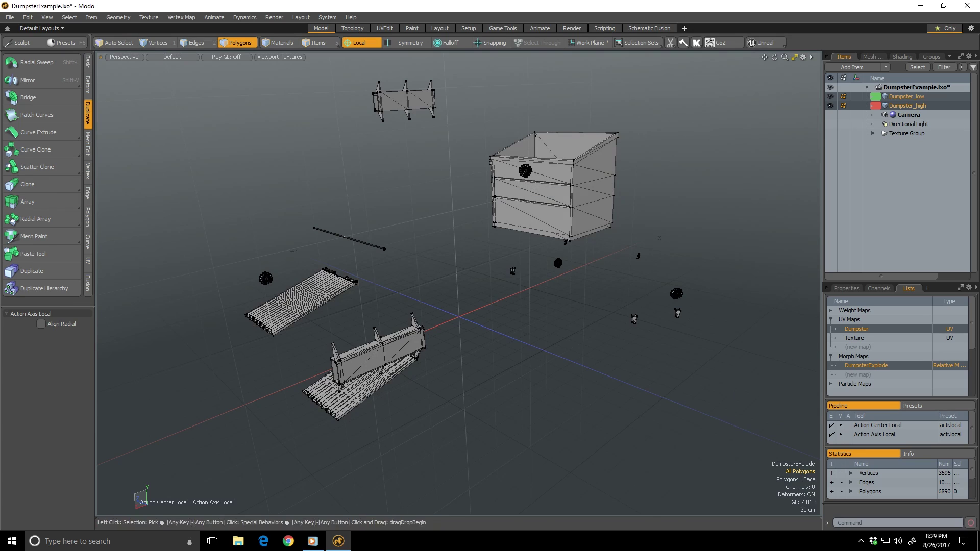
- Add a morph influence for the DumpsterExplode map on Dumpster_high
{"action": "left_click", "coordinate": [902, 108]}
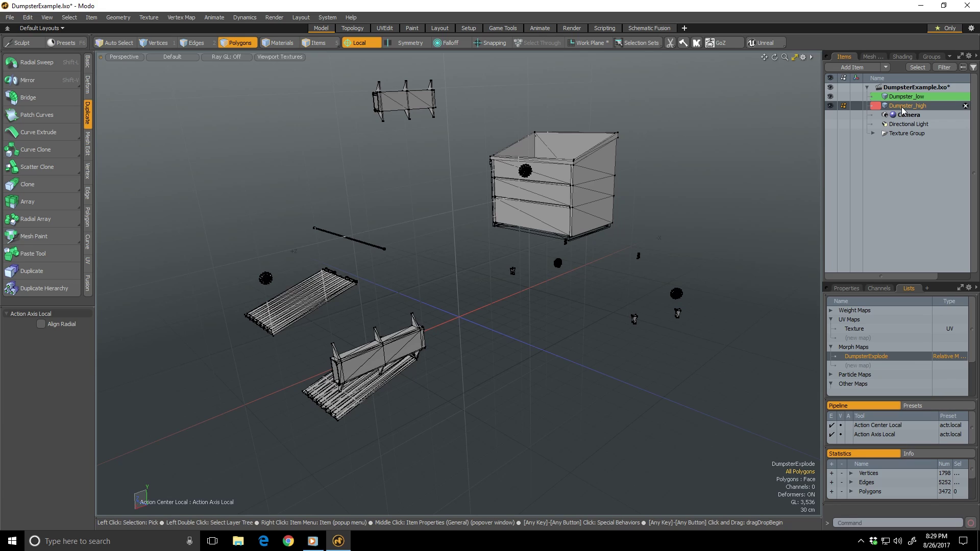
{"action": "right_click", "coordinate": [868, 356]}
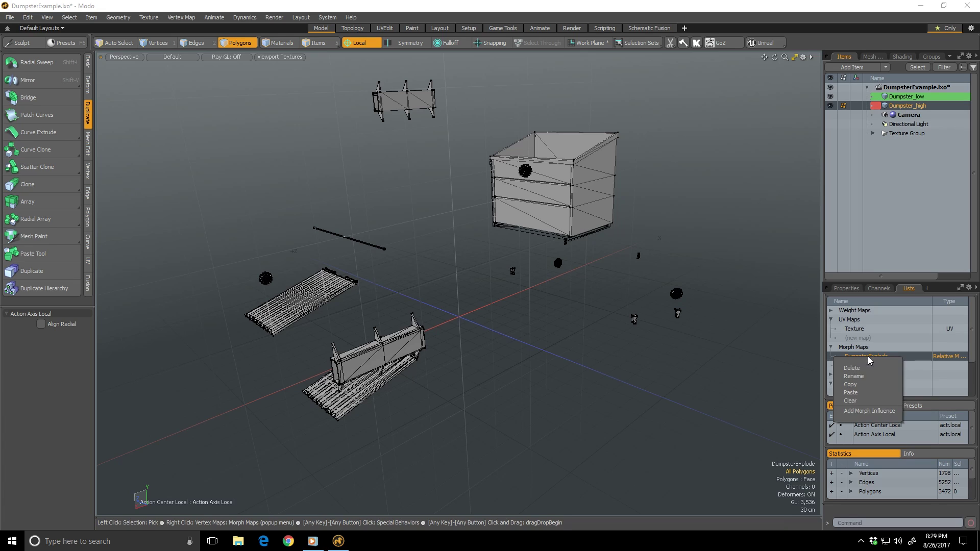
{"action": "left_click", "coordinate": [867, 412]}
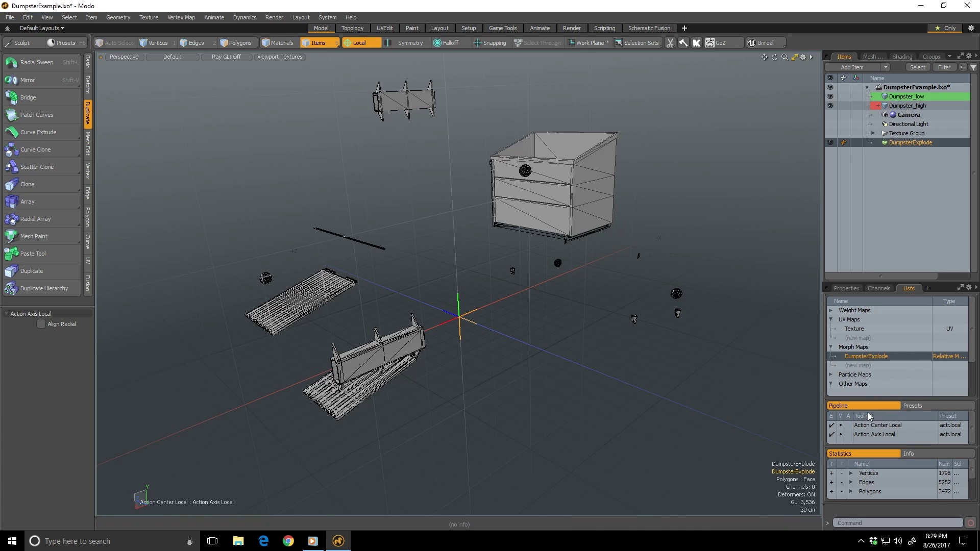
- Add a morph influence for the DumpsterExplode map on Dumpster_low
{"action": "left_click", "coordinate": [893, 97]}
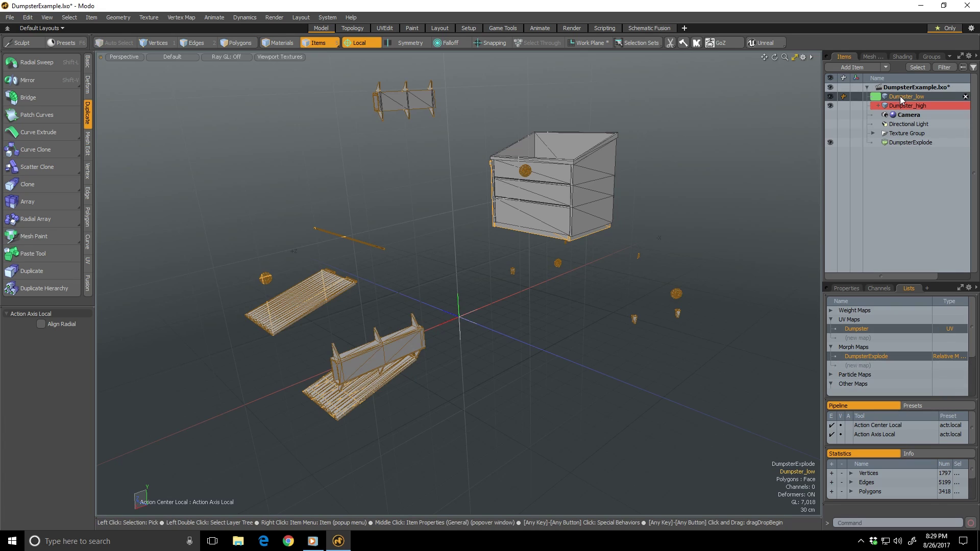
{"action": "right_click", "coordinate": [871, 356]}
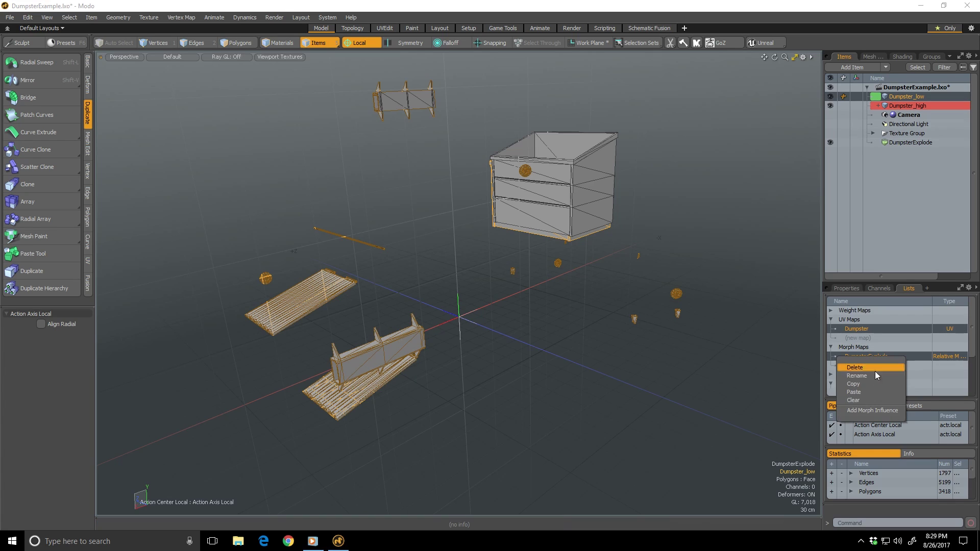
{"action": "left_click", "coordinate": [871, 410]}
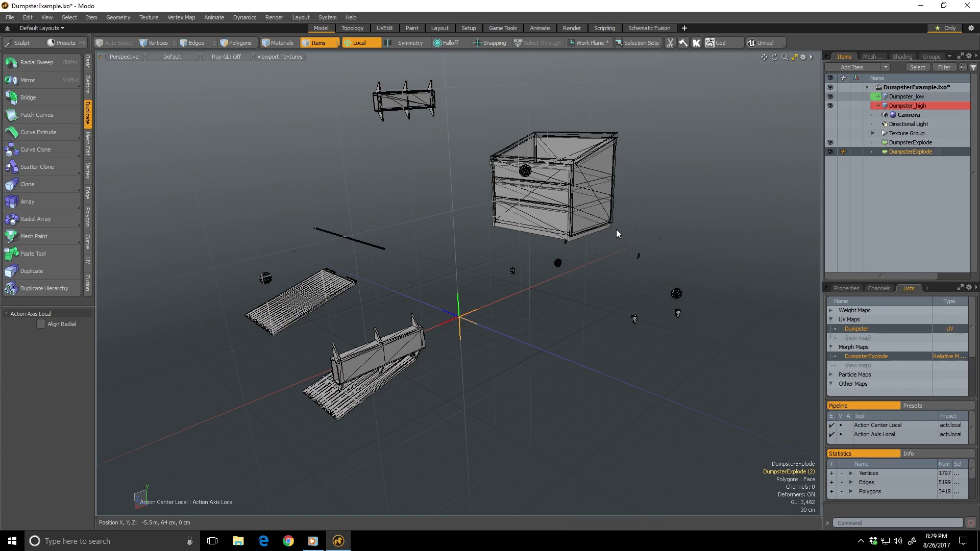
- Open the render preview, start it, examine the exploded dumpster from another angle, and close it
{"action": "key", "text": "F8"}
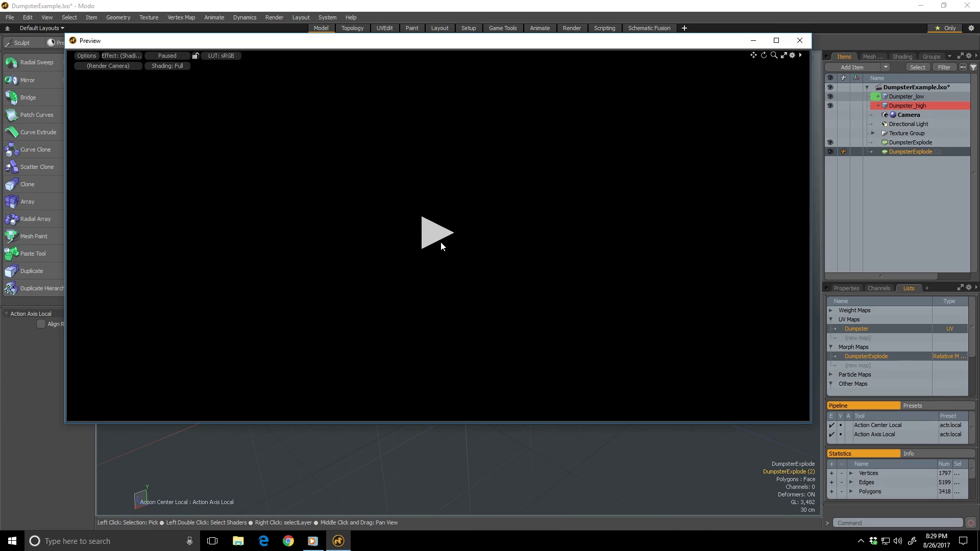
{"action": "left_click", "coordinate": [441, 244]}
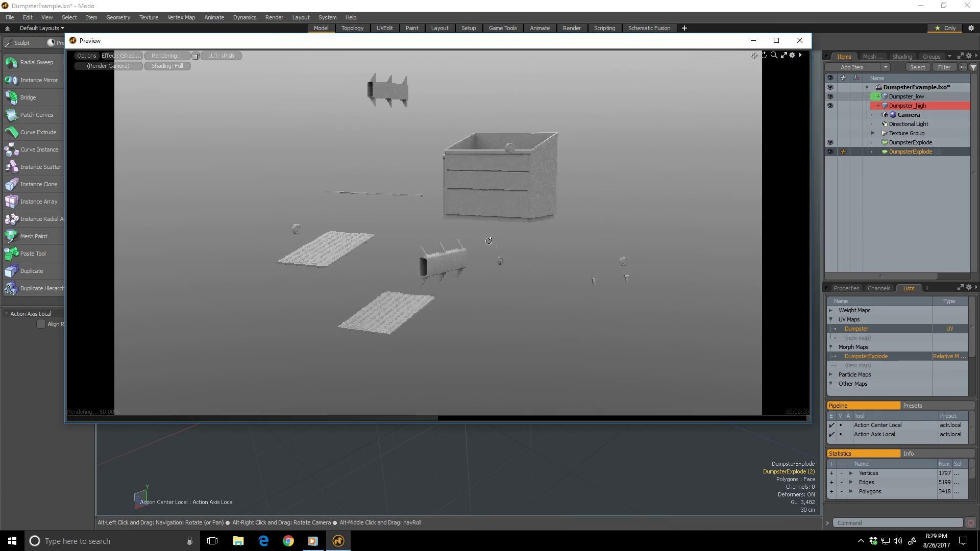
{"action": "left_click_drag", "start_coordinate": [488, 240], "coordinate": [454, 227], "text": "alt"}
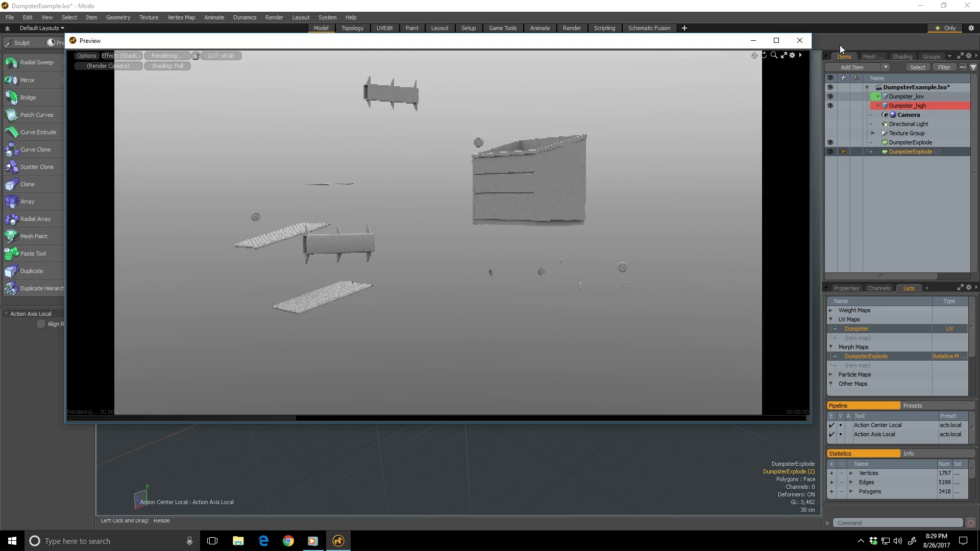
{"action": "left_click", "coordinate": [799, 40]}
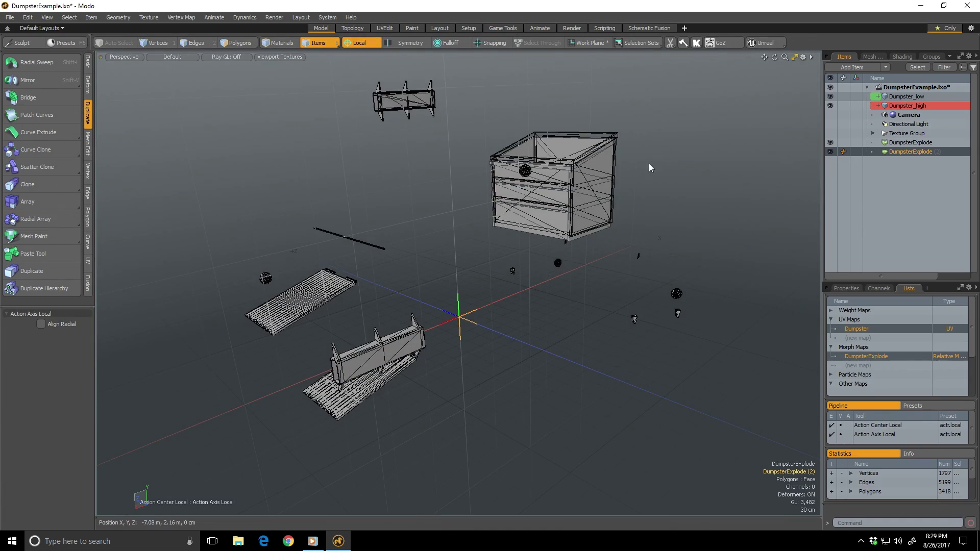
- Examine the exploded dumpster body from several sides to compare how the low- and high-poly meshes line up
{"action": "scroll", "coordinate": [590, 158], "scroll_direction": "up", "scroll_amount": 3}
{"action": "left_click_drag", "start_coordinate": [655, 172], "coordinate": [470, 147], "text": "alt"}
{"action": "left_click_drag", "start_coordinate": [606, 121], "coordinate": [598, 123], "text": "alt+shift"}
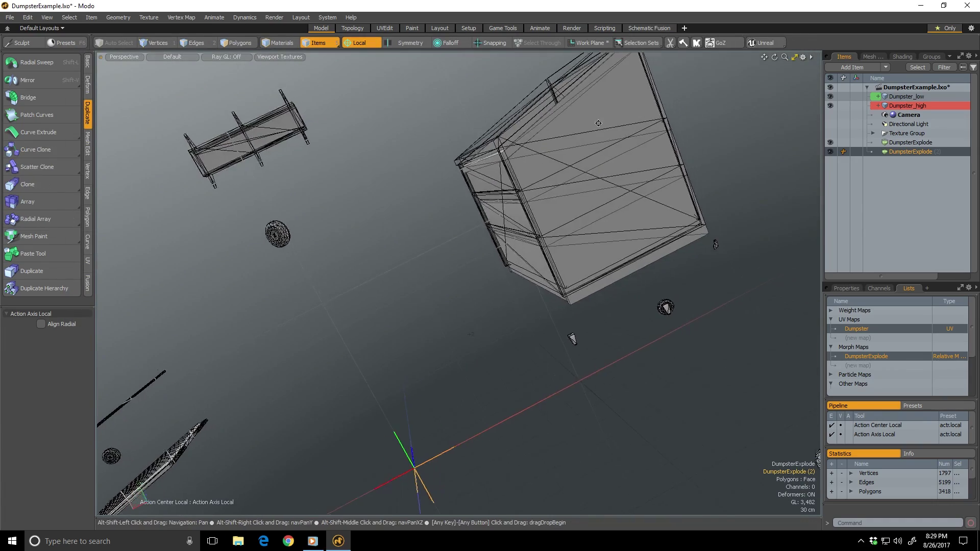
{"action": "scroll", "coordinate": [523, 115], "scroll_direction": "down", "scroll_amount": 3}
{"action": "scroll", "coordinate": [385, 127], "scroll_direction": "up", "scroll_amount": 6}
{"action": "left_click_drag", "start_coordinate": [387, 128], "coordinate": [593, 209], "text": "alt"}
{"action": "scroll", "coordinate": [418, 198], "scroll_direction": "up", "scroll_amount": 4}
{"action": "left_click_drag", "start_coordinate": [424, 207], "coordinate": [638, 265], "text": "alt"}
{"action": "scroll", "coordinate": [464, 229], "scroll_direction": "up", "scroll_amount": 3}
{"action": "scroll", "coordinate": [498, 205], "scroll_direction": "down", "scroll_amount": 5}
{"action": "scroll", "coordinate": [498, 228], "scroll_direction": "up", "scroll_amount": 5}
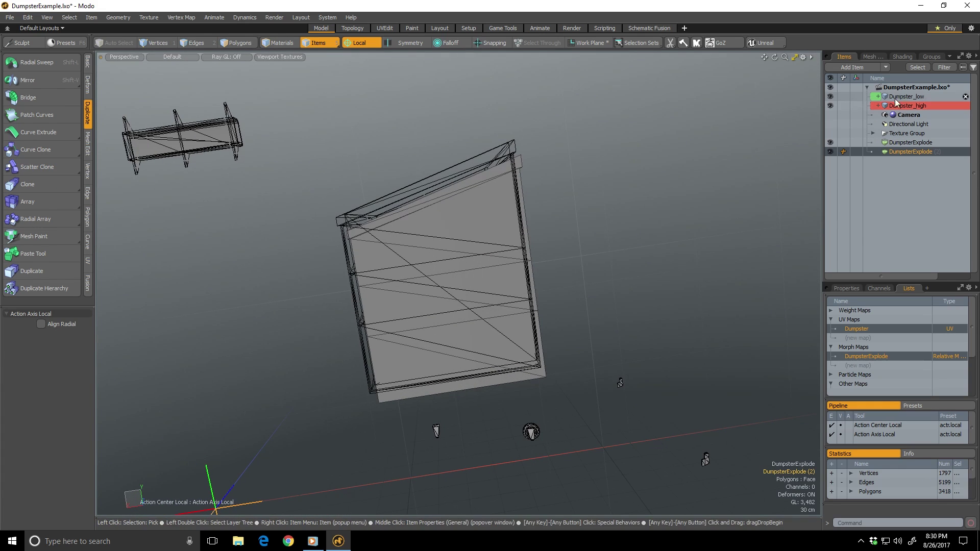
- Select Dumpster_low and Dumpster_high together, switch to polygon selection, and select the whole low-poly dumpster body
{"action": "left_click", "coordinate": [896, 96], "text": "ctrl"}
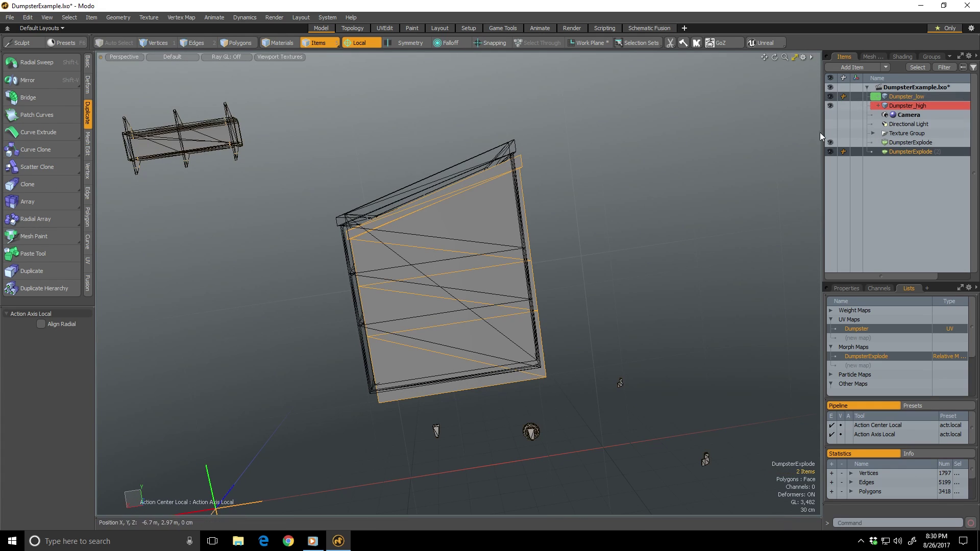
{"action": "left_click_drag", "start_coordinate": [681, 301], "coordinate": [503, 359], "text": "alt"}
{"action": "left_click", "coordinate": [896, 104], "text": "ctrl"}
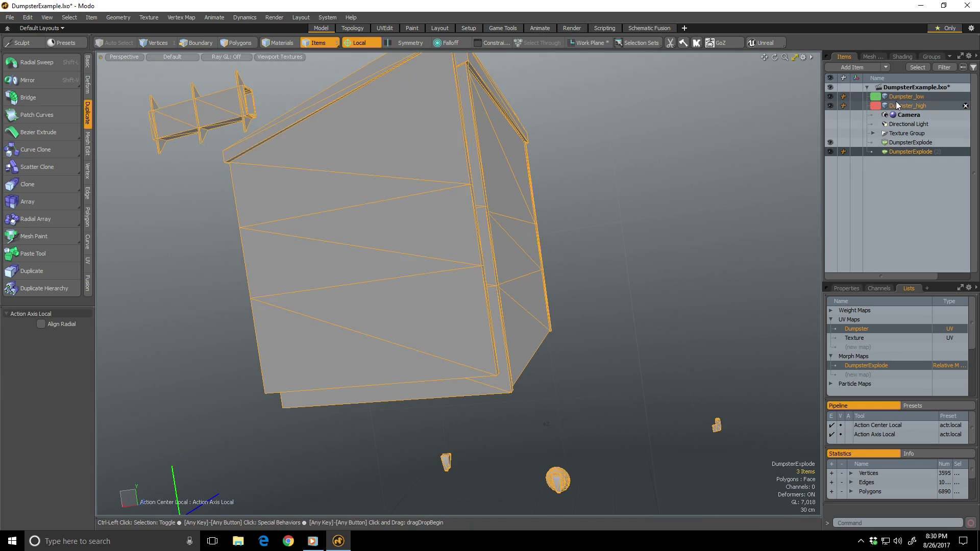
{"action": "scroll", "coordinate": [508, 231], "scroll_direction": "down", "scroll_amount": 3}
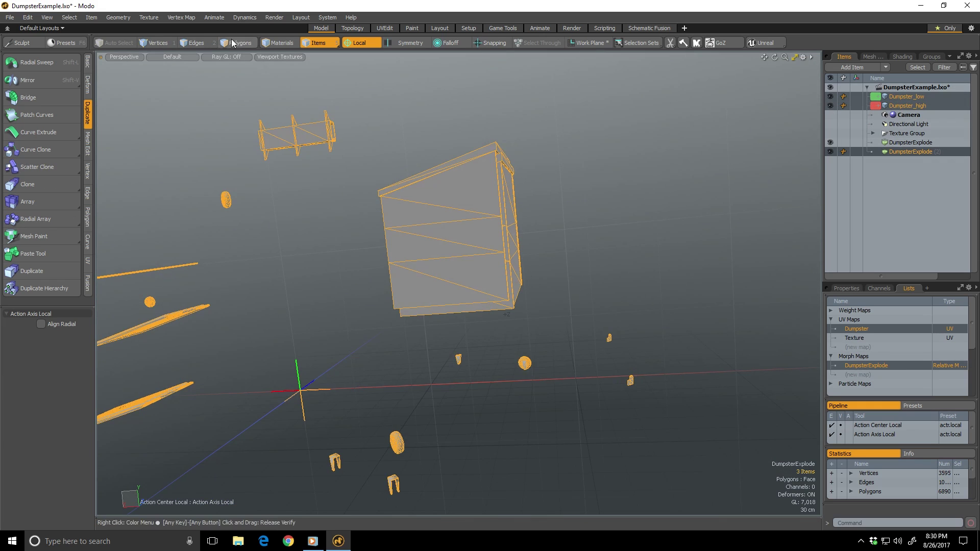
{"action": "left_click", "coordinate": [232, 41]}
{"action": "scroll", "coordinate": [497, 286], "scroll_direction": "up", "scroll_amount": 3}
{"action": "double_click", "coordinate": [521, 330]}
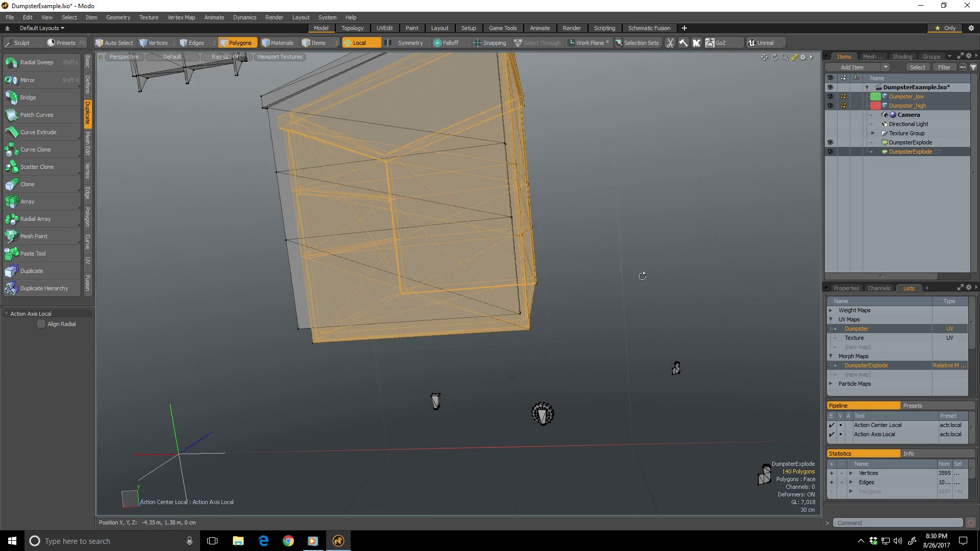
{"action": "left_click_drag", "start_coordinate": [643, 275], "coordinate": [583, 269], "text": "alt"}
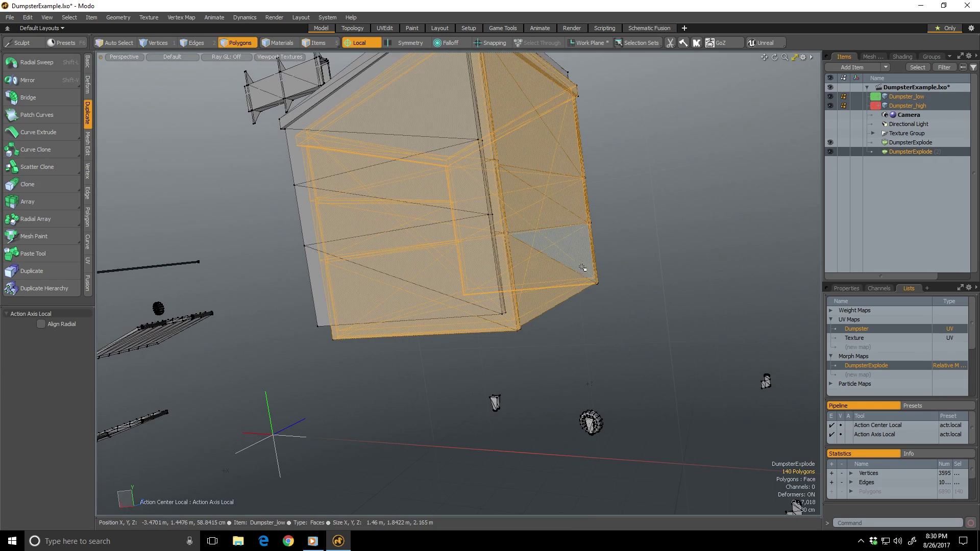
- Enable snapping with the Automatic action center, move the low-poly body so its lower corner snaps to the high-poly body's matching corner, and deselect it
{"action": "left_click", "coordinate": [490, 42]}
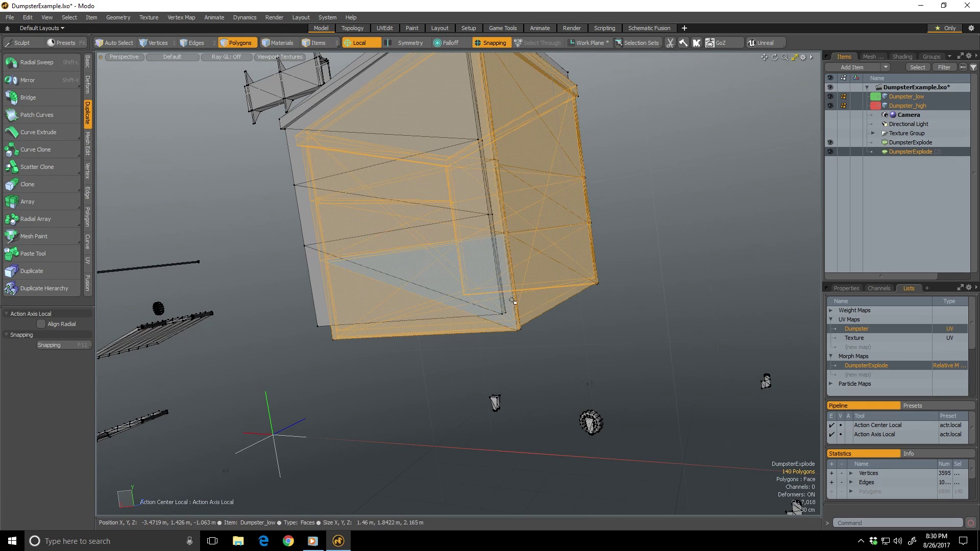
{"action": "left_click", "coordinate": [363, 43]}
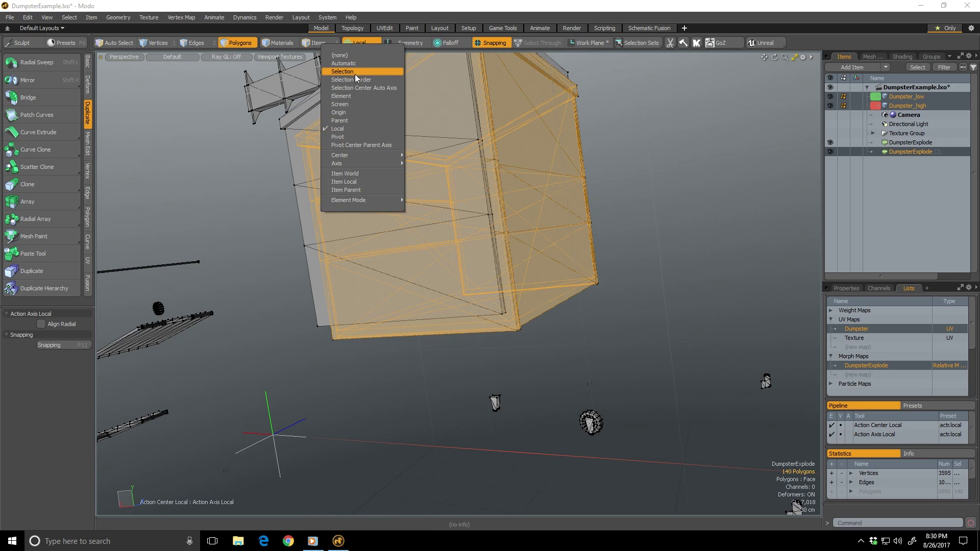
{"action": "left_click", "coordinate": [355, 64]}
{"action": "key", "text": "w"}
{"action": "scroll", "coordinate": [514, 313], "scroll_direction": "up", "scroll_amount": 3}
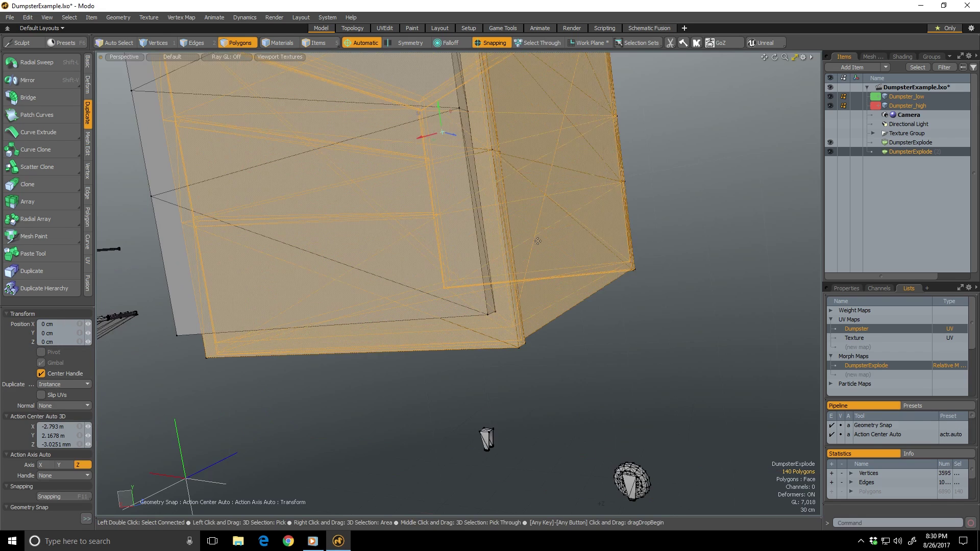
{"action": "left_click_drag", "start_coordinate": [515, 261], "coordinate": [472, 342], "text": "alt"}
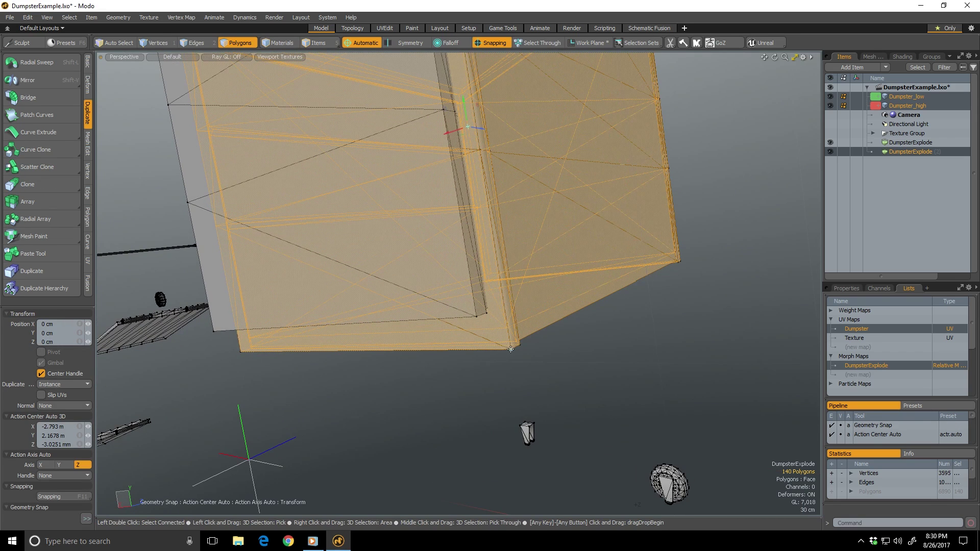
{"action": "left_click_drag", "start_coordinate": [512, 351], "coordinate": [479, 318]}
{"action": "key", "text": "Escape"}
{"action": "key", "text": "Escape"}
- Check the body's alignment, switch to vertex selection, and make Dumpster_low the only selected mesh with its Dumpster UV map
{"action": "scroll", "coordinate": [664, 260], "scroll_direction": "down", "scroll_amount": 4}
{"action": "left_click_drag", "start_coordinate": [663, 260], "coordinate": [529, 218], "text": "alt"}
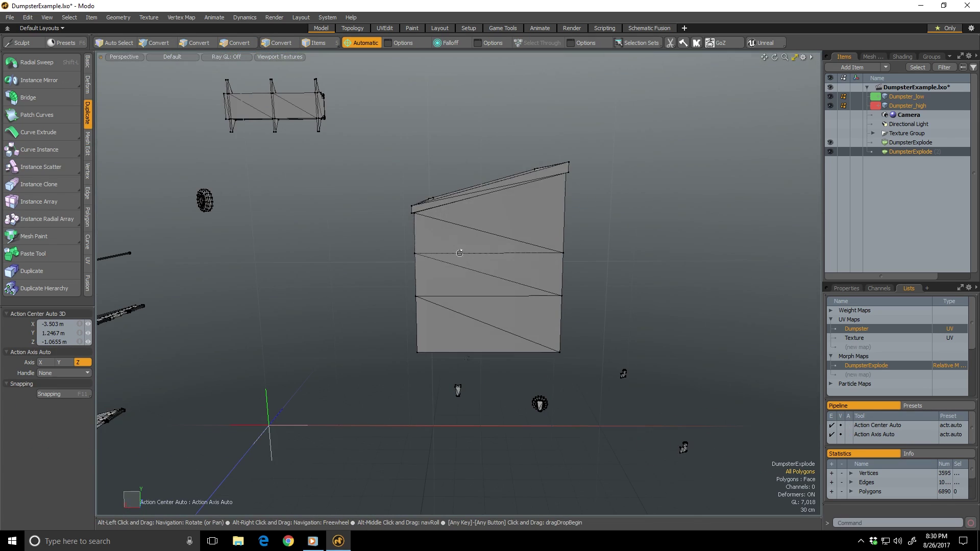
{"action": "left_click_drag", "start_coordinate": [492, 283], "coordinate": [526, 225], "text": "alt"}
{"action": "scroll", "coordinate": [386, 209], "scroll_direction": "down", "scroll_amount": 4}
{"action": "left_click_drag", "start_coordinate": [388, 208], "coordinate": [477, 278], "text": "alt"}
{"action": "left_click_drag", "start_coordinate": [477, 278], "coordinate": [640, 169], "text": "alt+shift"}
{"action": "key", "text": "1"}
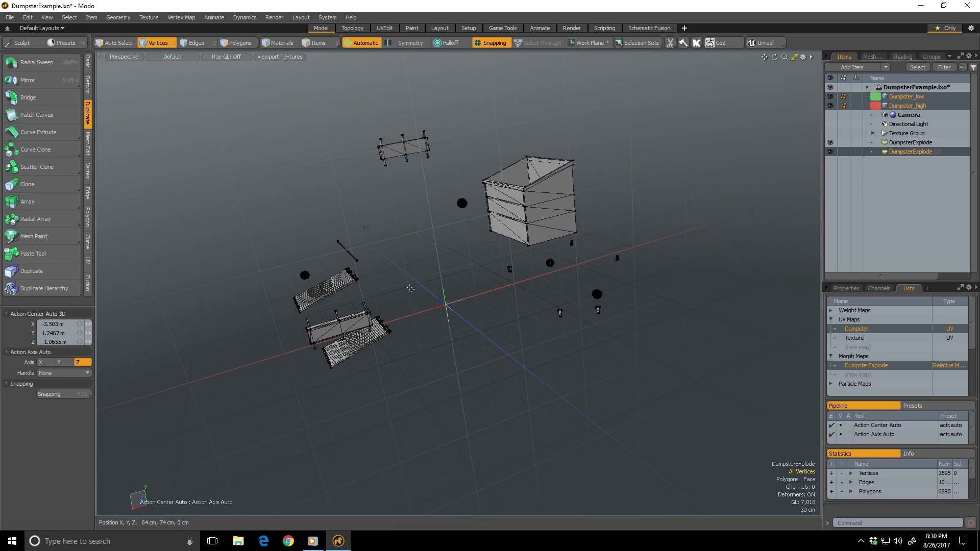
{"action": "left_click", "coordinate": [906, 97]}
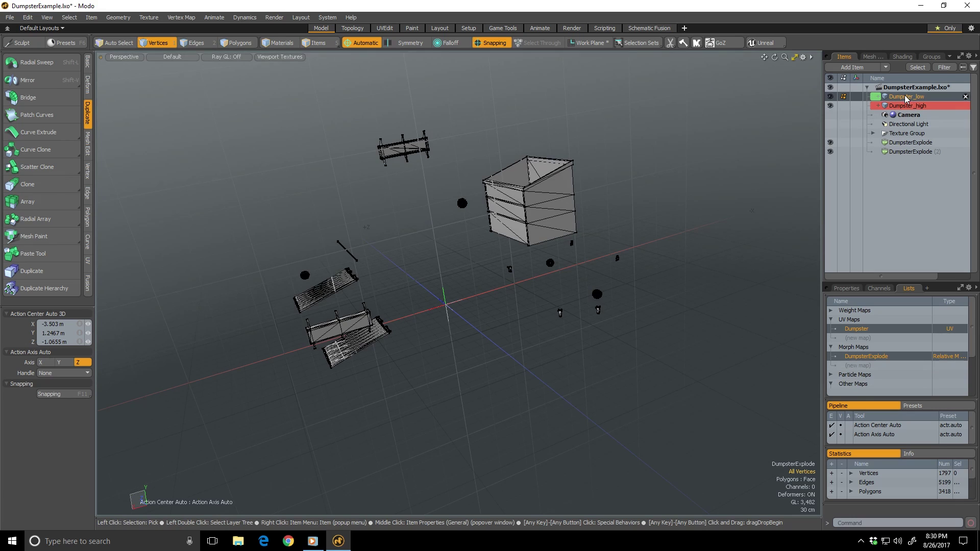
{"action": "left_click", "coordinate": [859, 332]}
{"action": "left_click", "coordinate": [859, 331]}
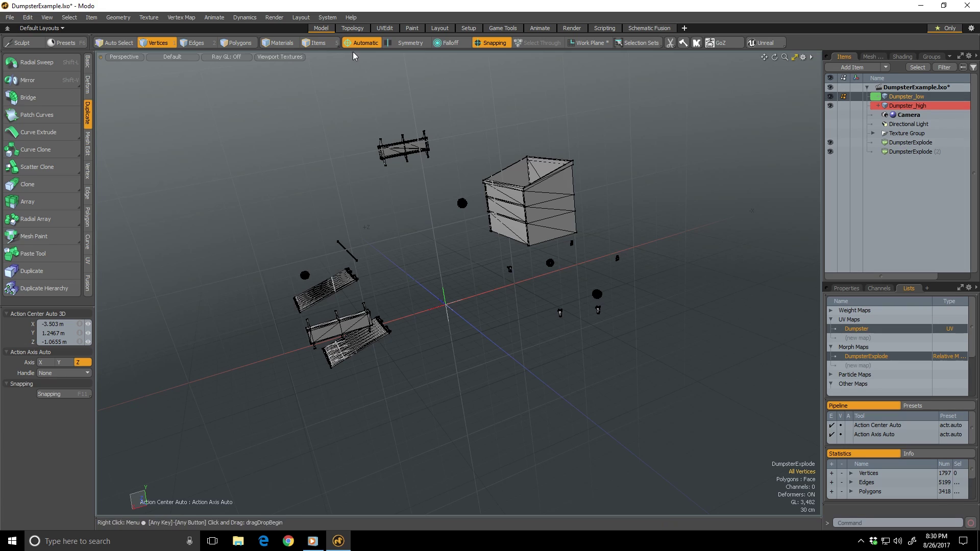
- Switch to the Game Tools layout and open the Baking Wizard from the baking tools
{"action": "left_click", "coordinate": [503, 28]}
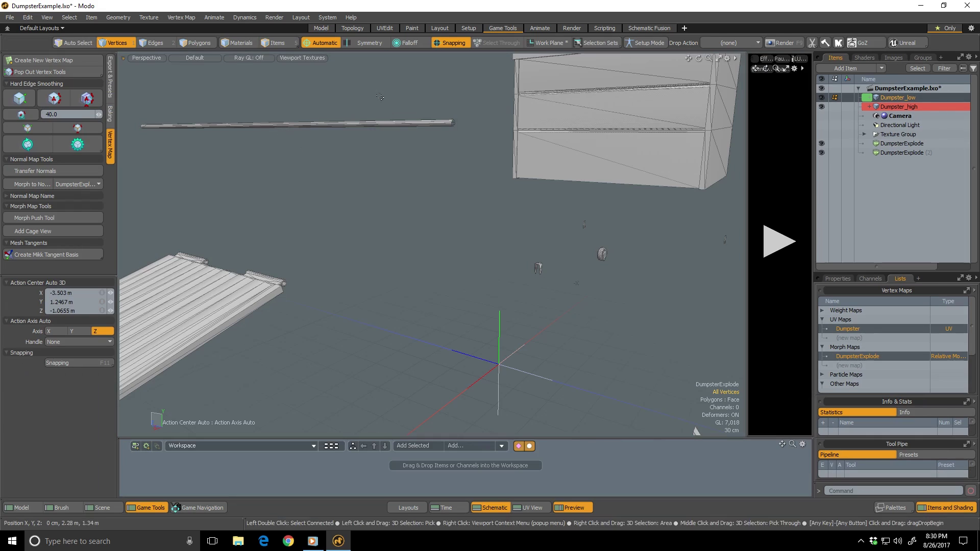
{"action": "left_click", "coordinate": [109, 117]}
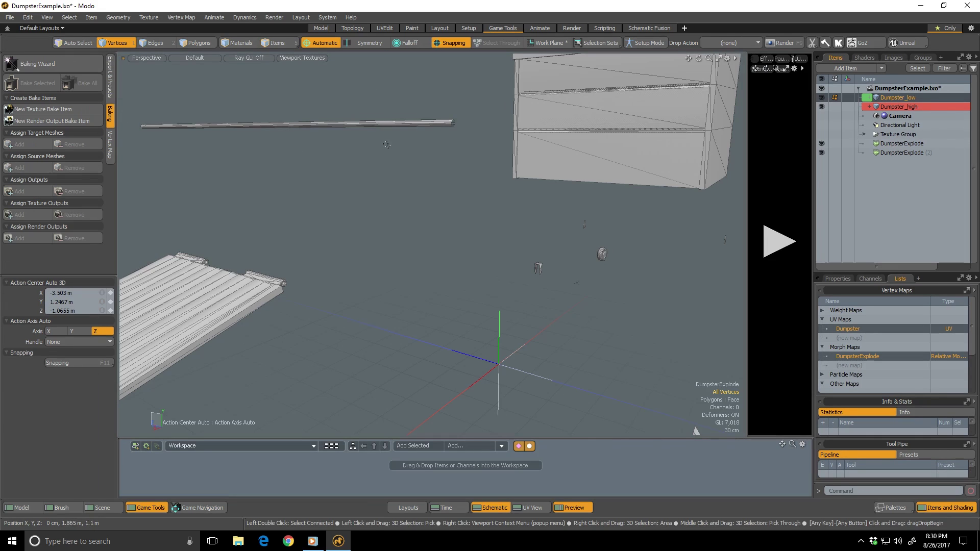
{"action": "left_click_drag", "start_coordinate": [326, 96], "coordinate": [325, 168], "text": "alt"}
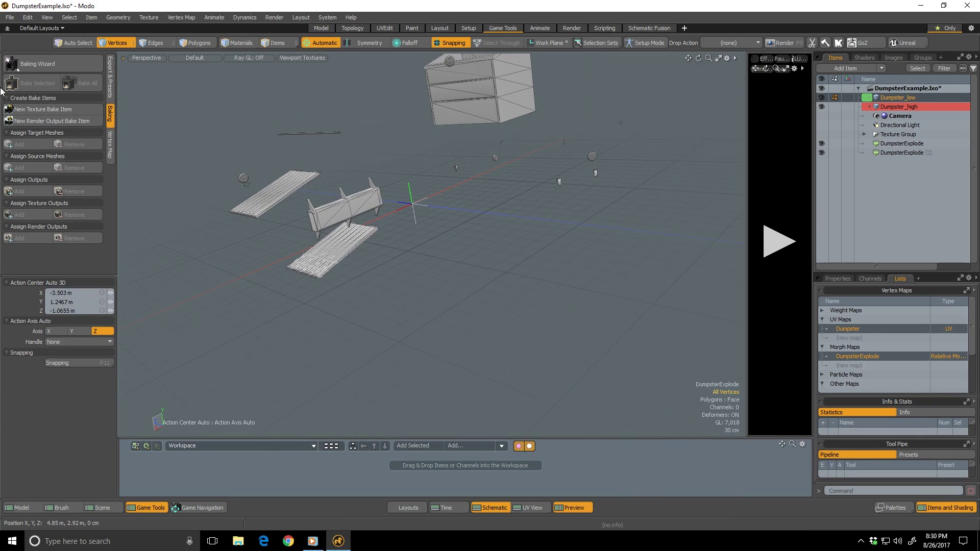
{"action": "left_click", "coordinate": [40, 66]}
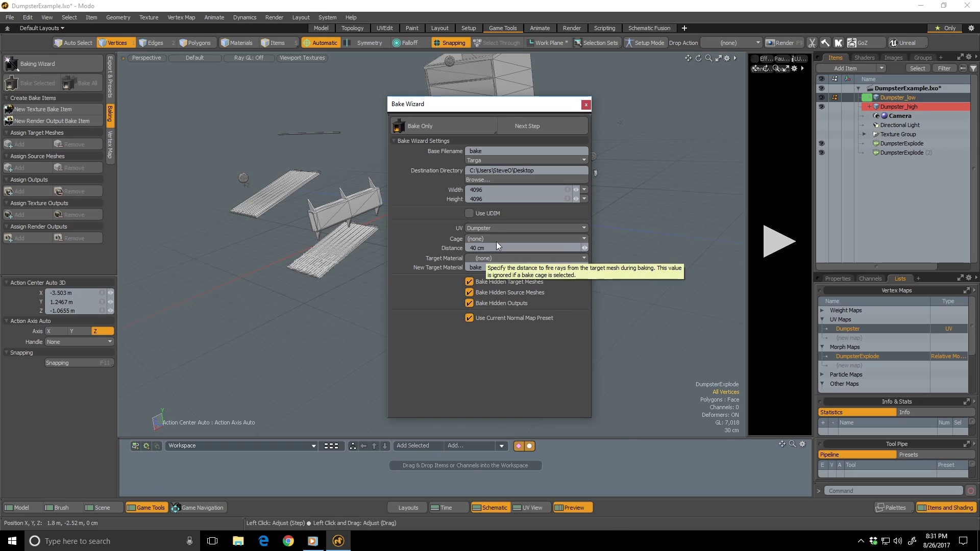
- Choose the Dumpster UV map for the bake and proceed to the source and target meshes
{"action": "left_click", "coordinate": [500, 227]}
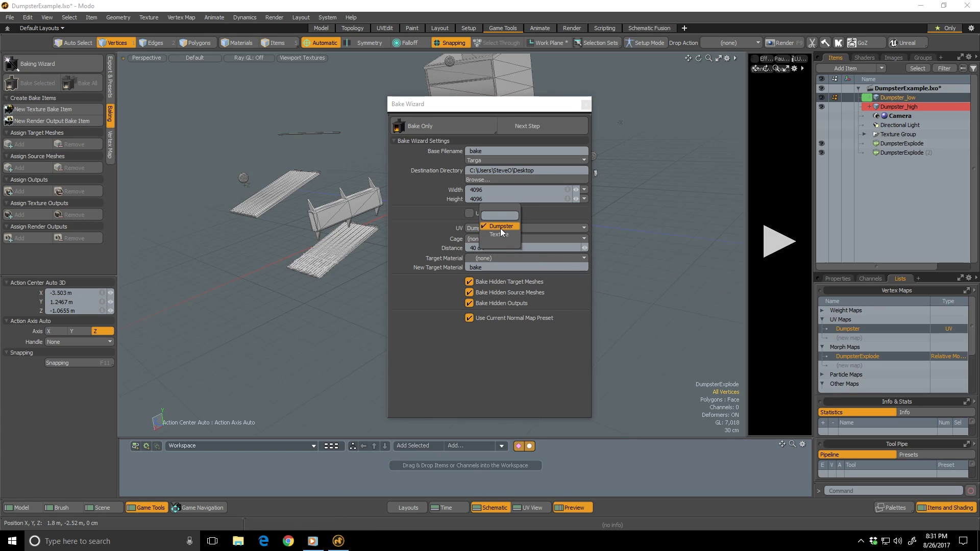
{"action": "left_click", "coordinate": [500, 228]}
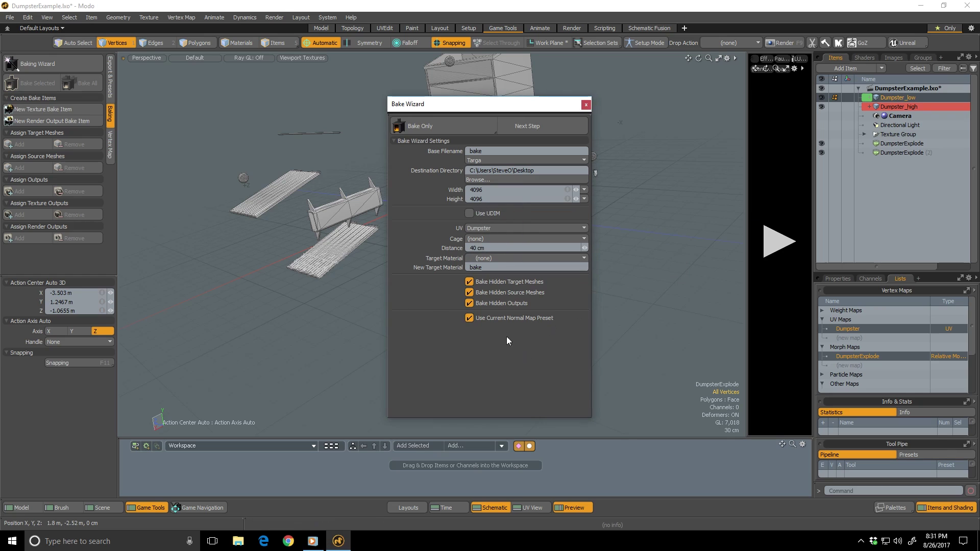
{"action": "left_click", "coordinate": [550, 127]}
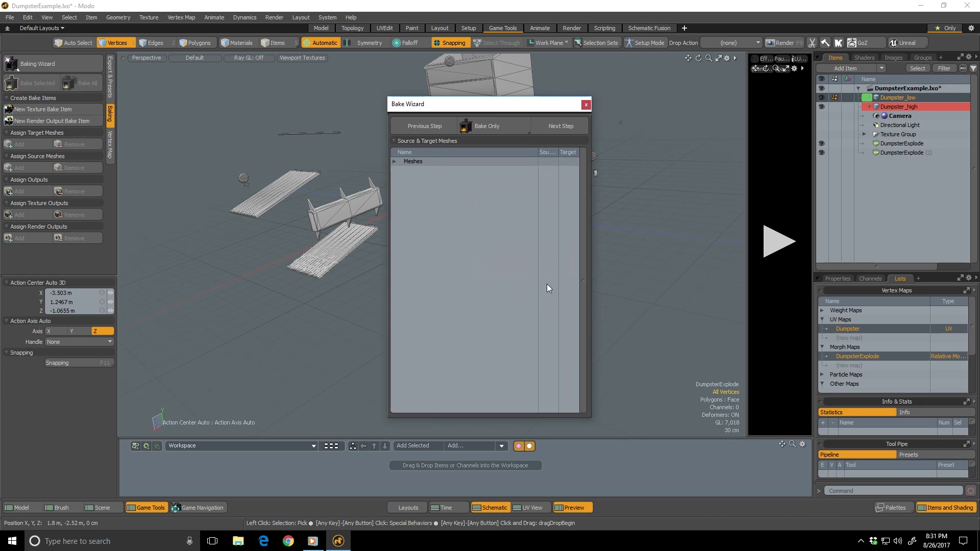
- Expand the mesh list, assign Dumpster_high as the bake source, and proceed to the existing outputs
{"action": "left_click", "coordinate": [396, 159]}
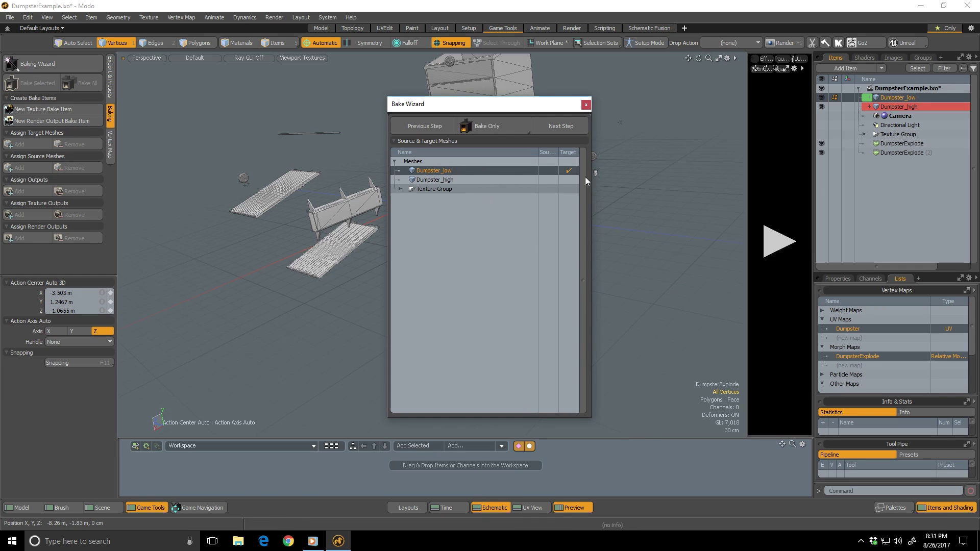
{"action": "left_click", "coordinate": [547, 180]}
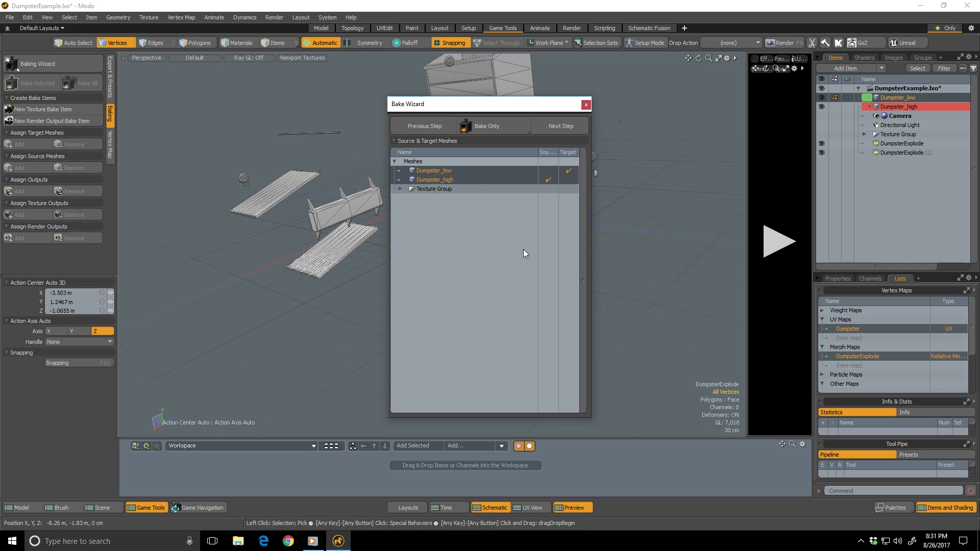
{"action": "left_click", "coordinate": [562, 122]}
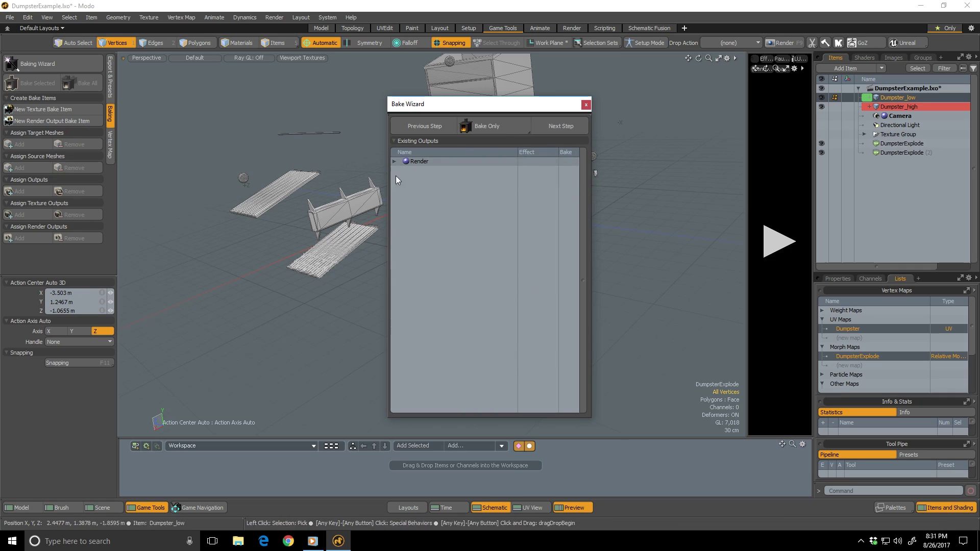
- Proceed to the new outputs, run a Bake Only of the normal output, and close the baked image
{"action": "left_click", "coordinate": [563, 125]}
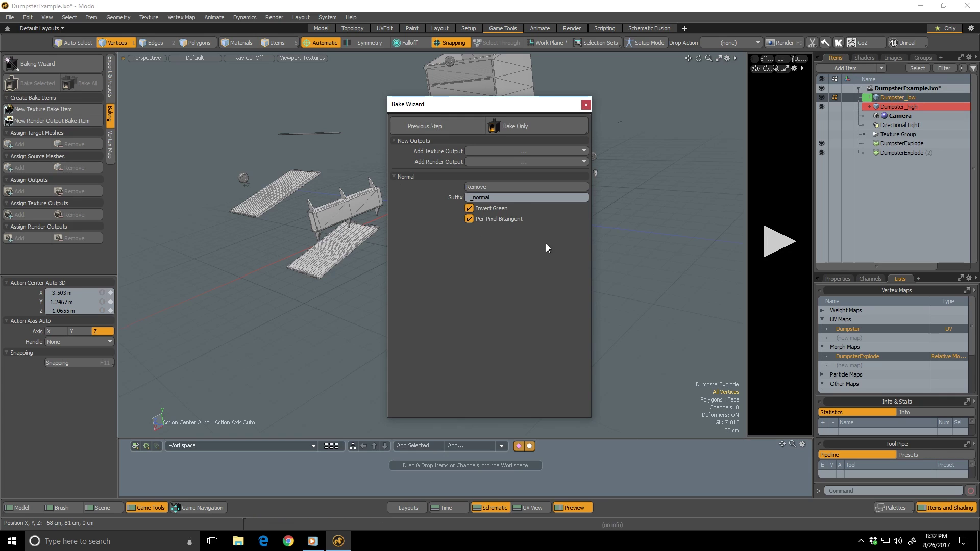
{"action": "left_click", "coordinate": [535, 126]}
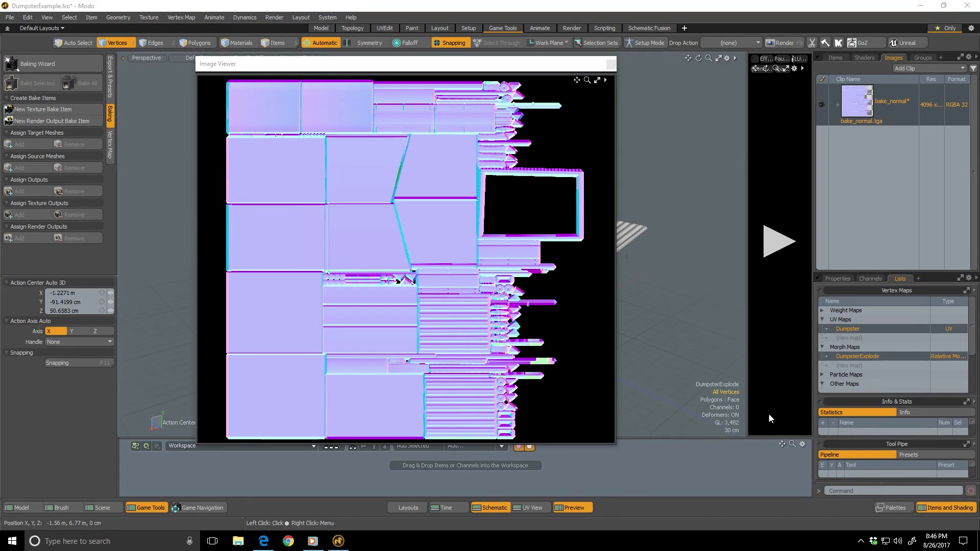
{"action": "left_click", "coordinate": [611, 65]}
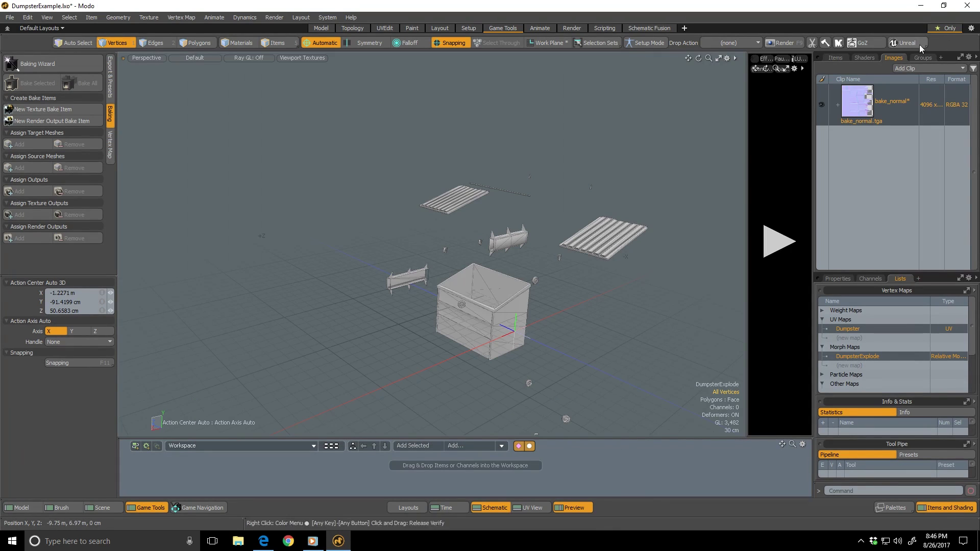
- Expand the first bake group in the Shader Tree, examine the bake_normal image, and close its viewer
{"action": "left_click", "coordinate": [864, 58]}
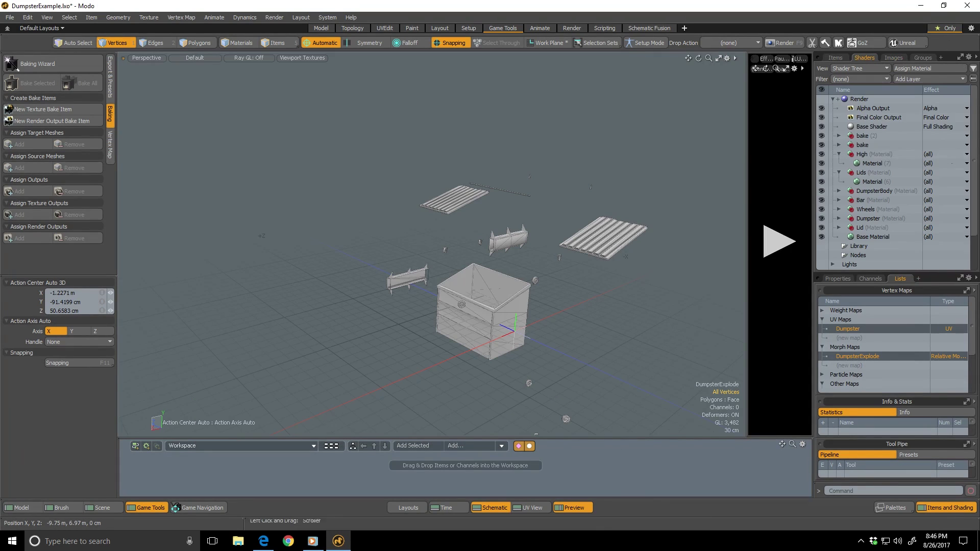
{"action": "left_click", "coordinate": [838, 135]}
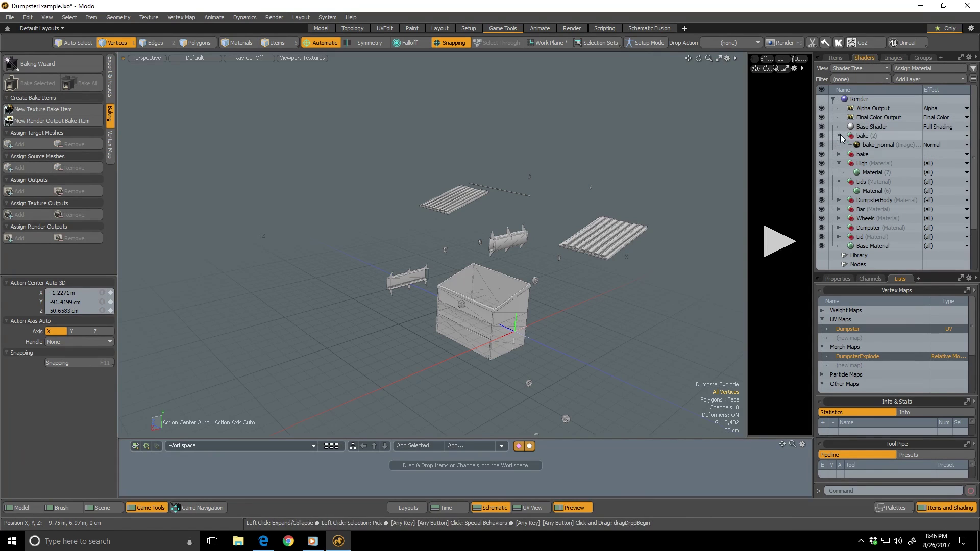
{"action": "double_click", "coordinate": [879, 145]}
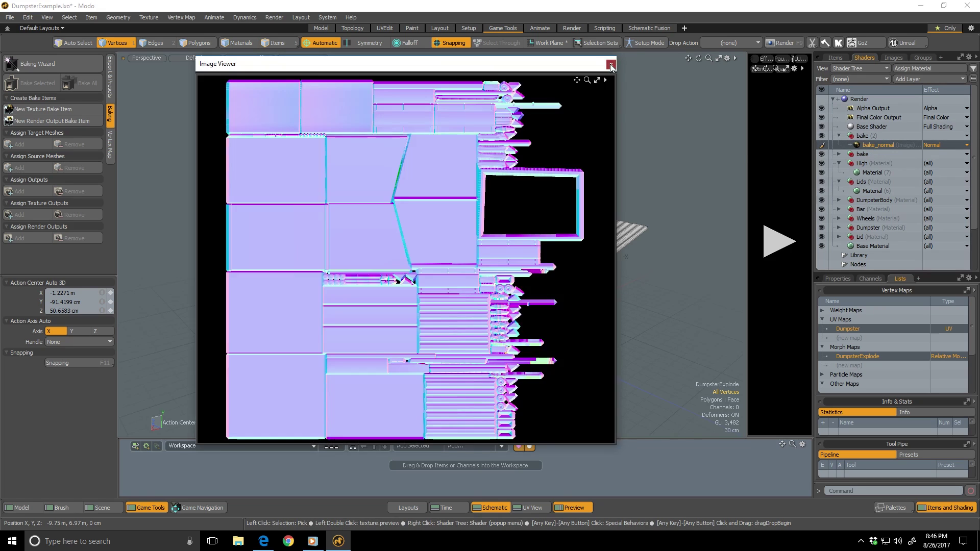
{"action": "left_click", "coordinate": [611, 65]}
- Set the strength of both DumpsterExplode morph influences to 0% to reassemble the dumpster meshes
{"action": "left_click", "coordinate": [839, 60]}
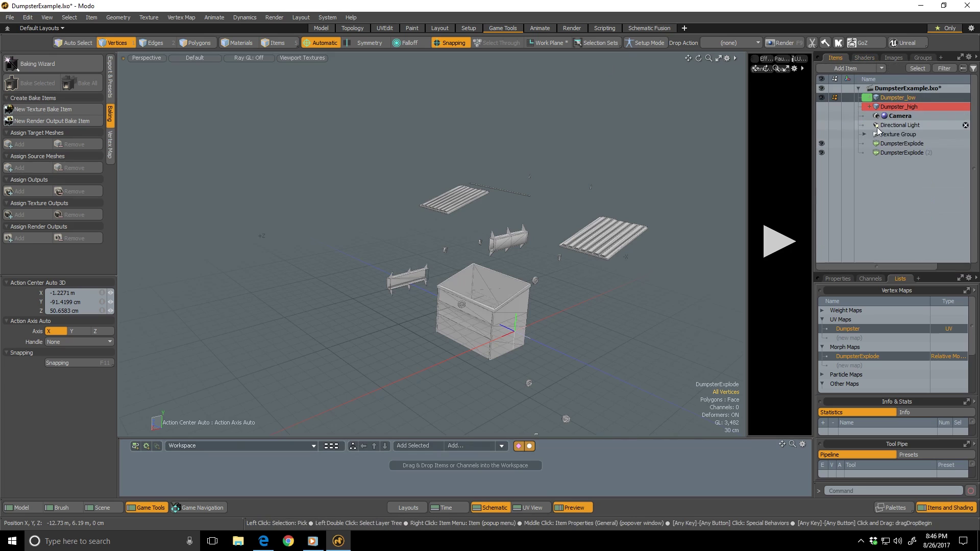
{"action": "left_click", "coordinate": [887, 142]}
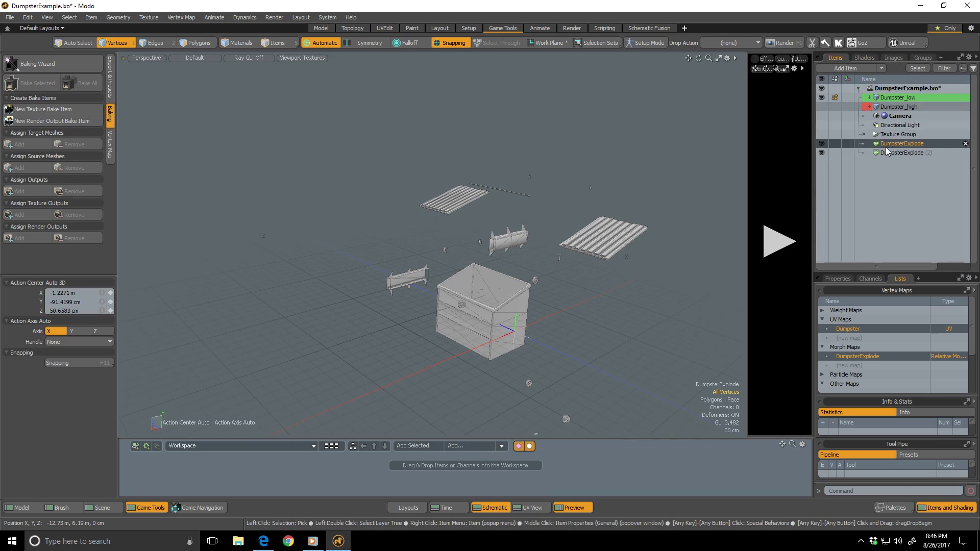
{"action": "left_click", "coordinate": [840, 276]}
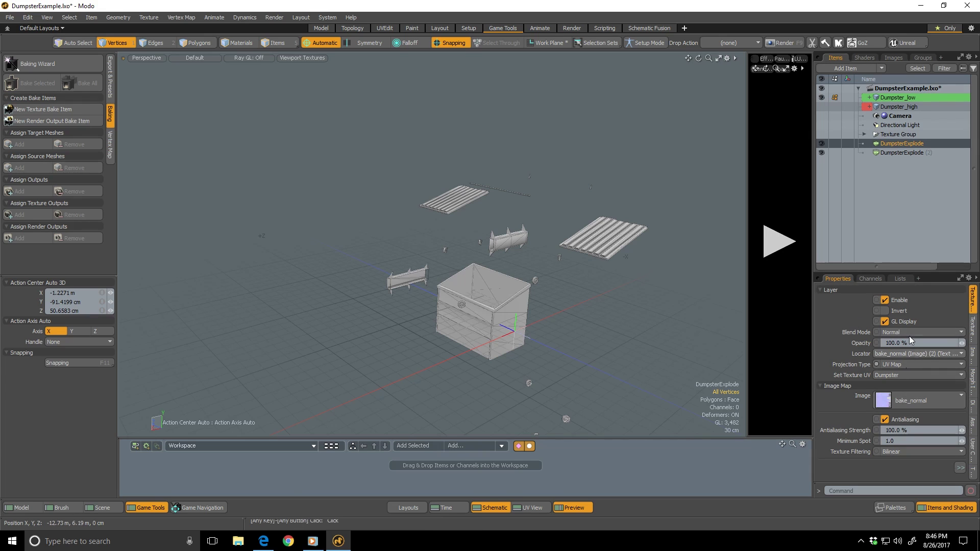
{"action": "left_click", "coordinate": [972, 380]}
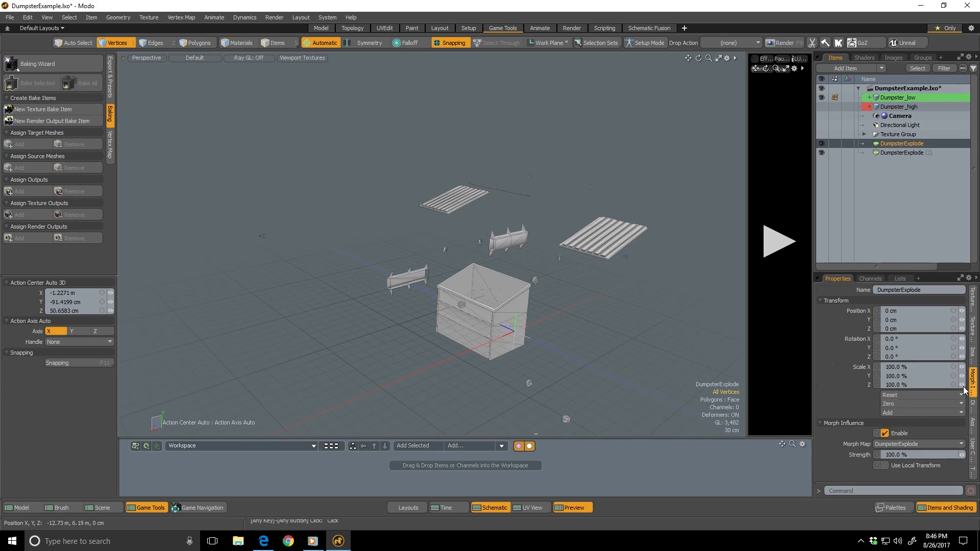
{"action": "left_click", "coordinate": [898, 454]}
{"action": "type", "text": "0"}
{"action": "key", "text": "Return"}
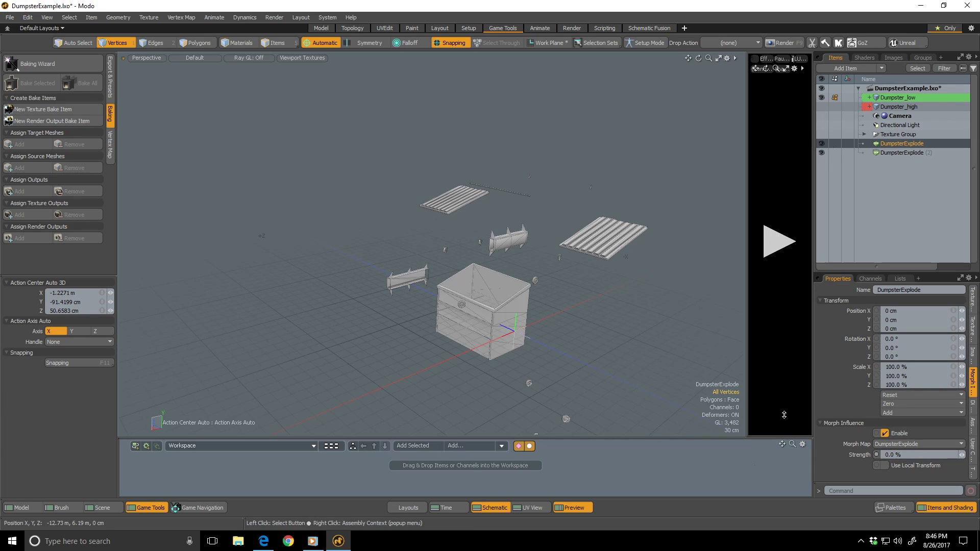
{"action": "left_click", "coordinate": [899, 155]}
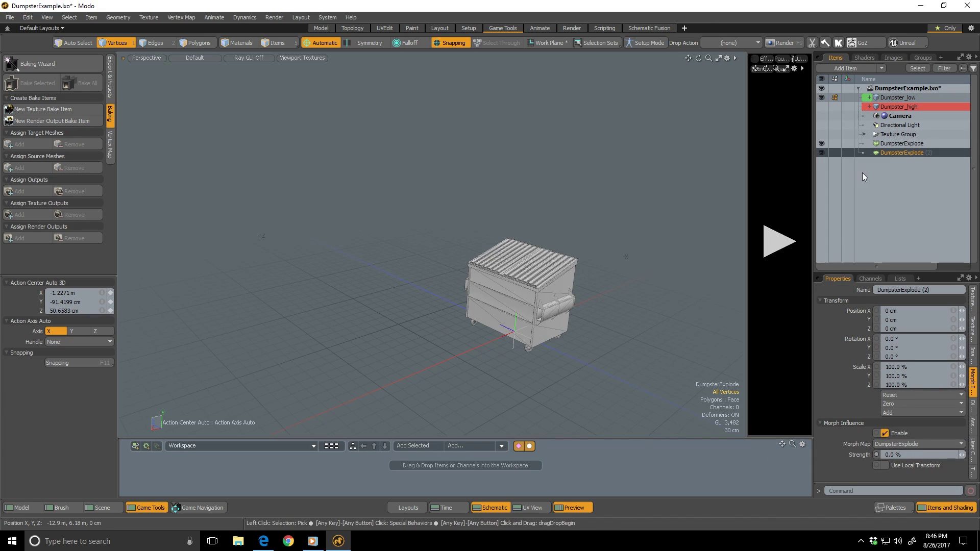
- Switch to polygon selection, select the Dumpster_low mesh, and examine the reassembled dumpster's lids, walls and side bar up close
{"action": "key", "text": "2"}
{"action": "scroll", "coordinate": [590, 295], "scroll_direction": "up", "scroll_amount": 6}
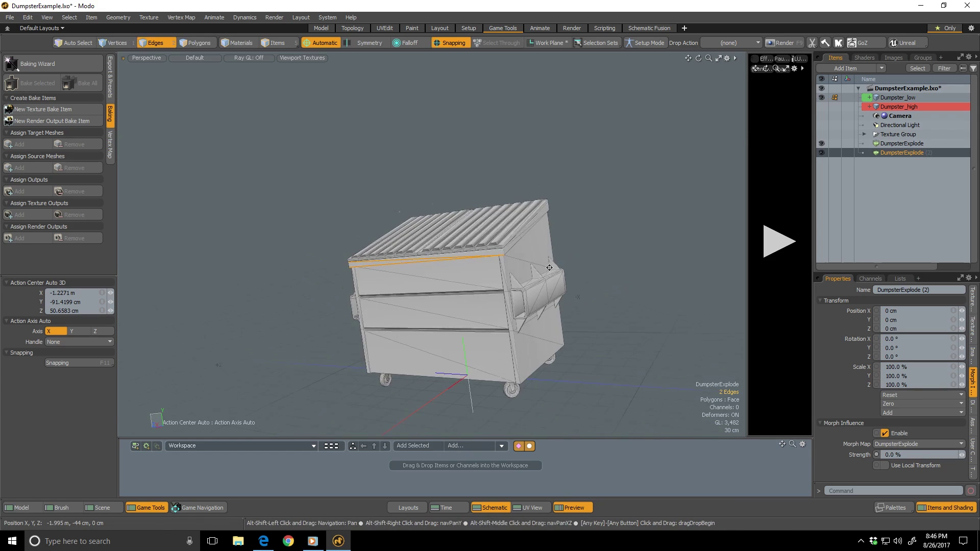
{"action": "key", "text": "3"}
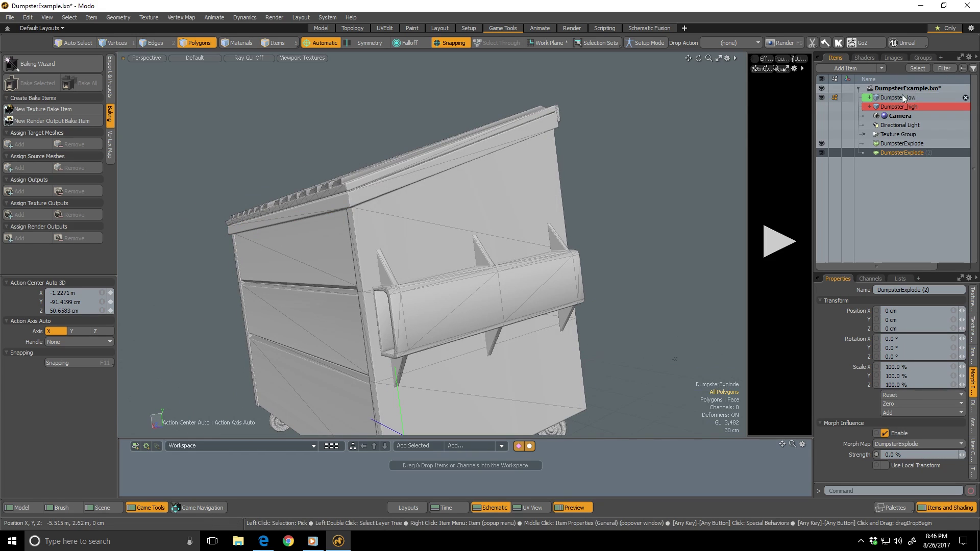
{"action": "left_click", "coordinate": [881, 97]}
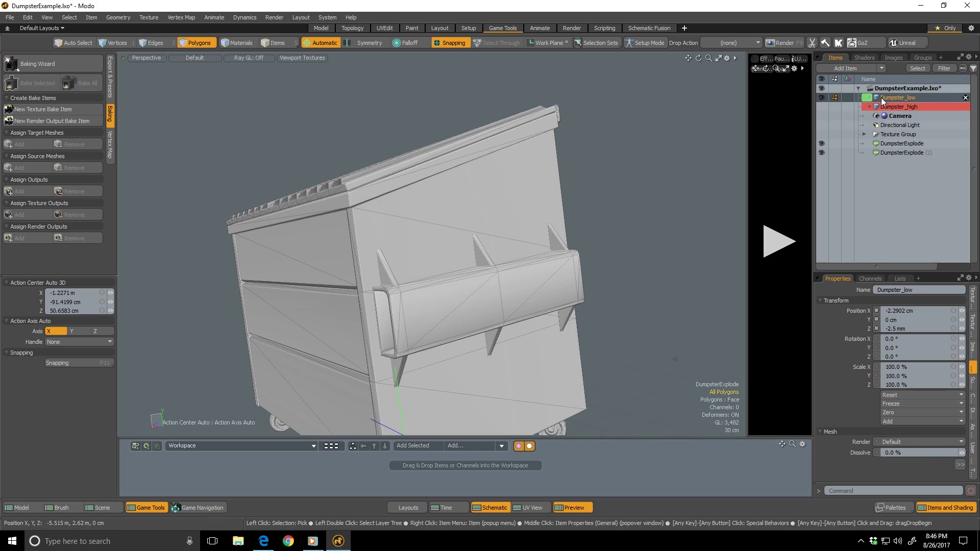
{"action": "left_click_drag", "start_coordinate": [358, 164], "coordinate": [388, 168], "text": "alt"}
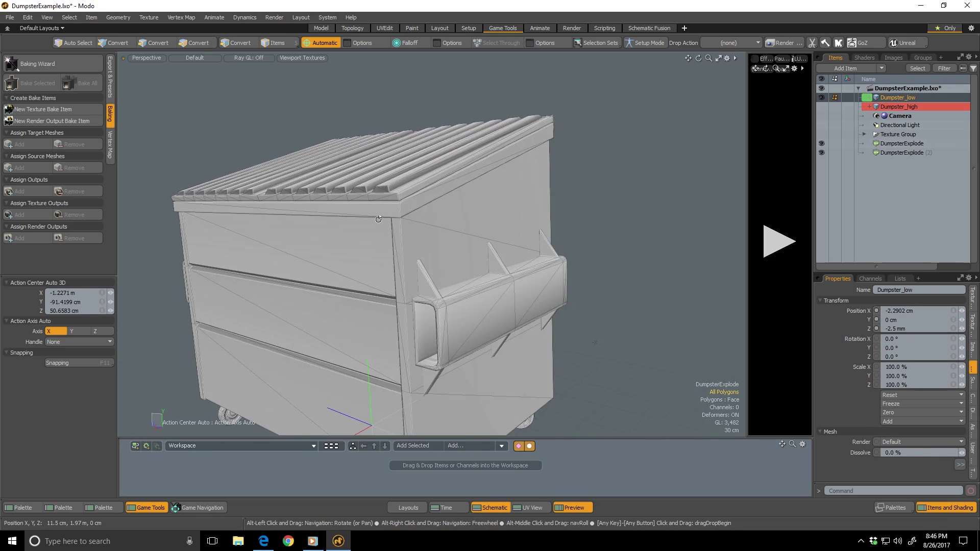
{"action": "left_click_drag", "start_coordinate": [388, 204], "coordinate": [415, 251], "text": "ctrl+alt"}
{"action": "scroll", "coordinate": [414, 250], "scroll_direction": "down", "scroll_amount": 5}
{"action": "left_click_drag", "start_coordinate": [366, 317], "coordinate": [558, 209], "text": "alt"}
{"action": "scroll", "coordinate": [413, 253], "scroll_direction": "up", "scroll_amount": 4}
{"action": "scroll", "coordinate": [536, 335], "scroll_direction": "down", "scroll_amount": 4}
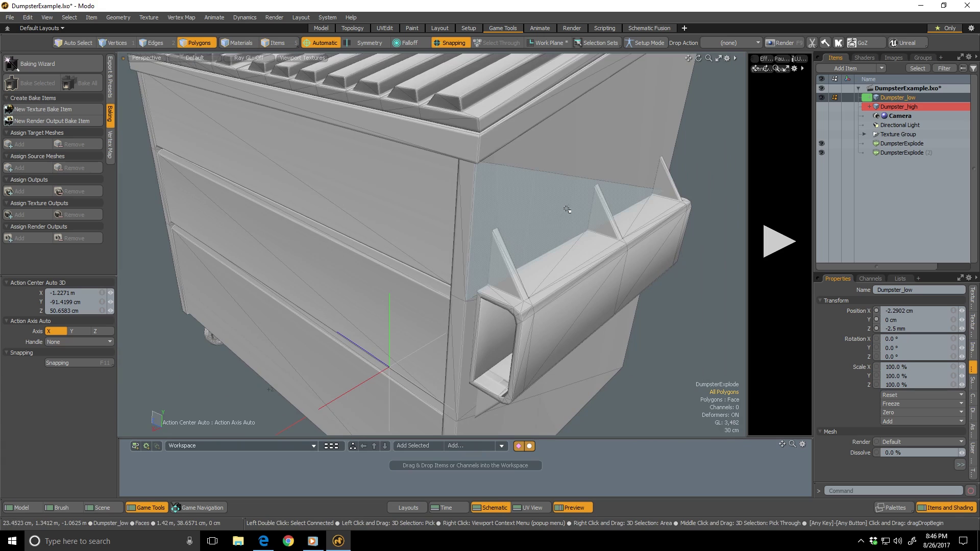
- Open the render Preview window and start rendering the dumpster
{"action": "key", "text": "F8"}
{"action": "left_click", "coordinate": [431, 237]}
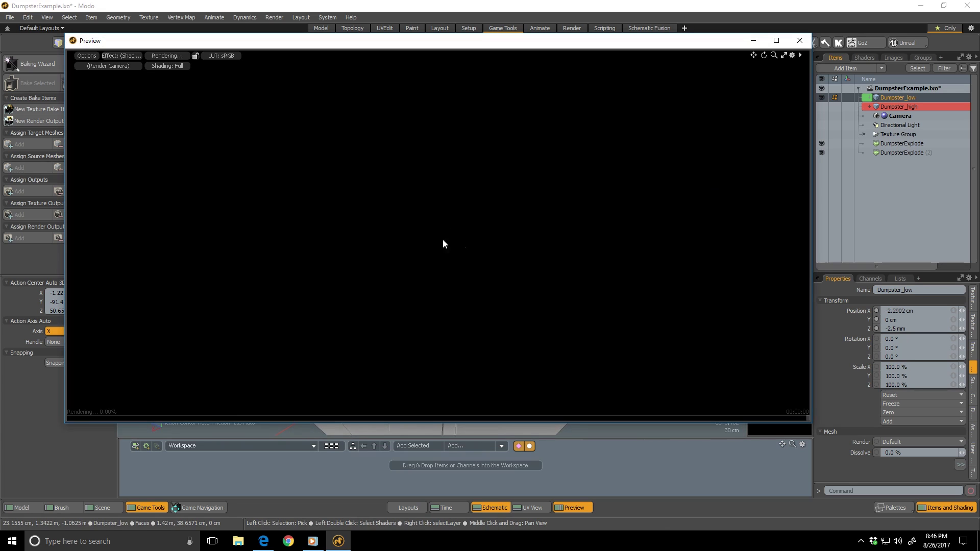